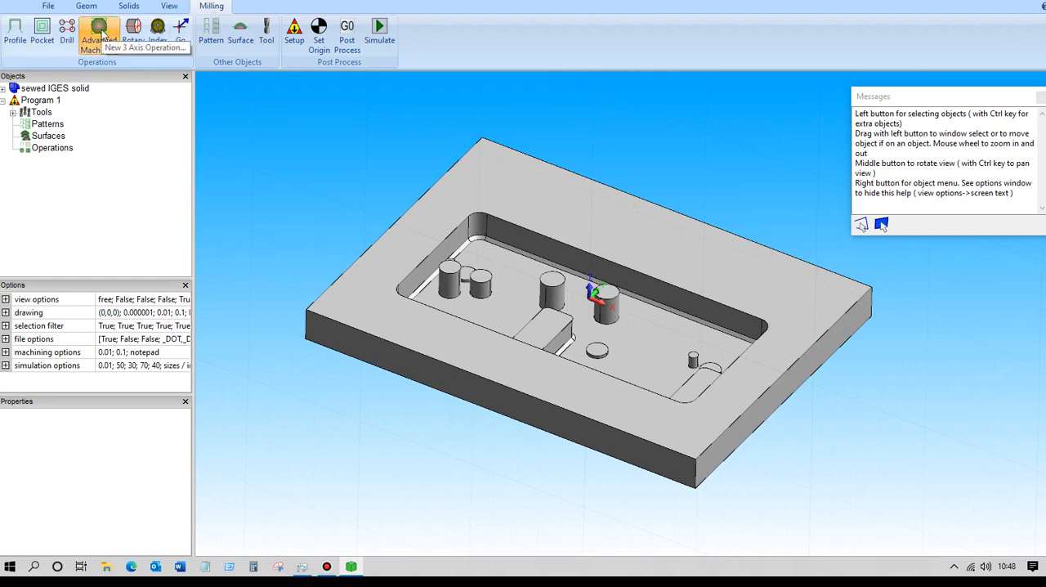
Create an advanced 3-axis operation calculated on Triangle mesh and pick the whole plate solid as its machining surface.
{"action": "left_click", "coordinate": [99, 33]}
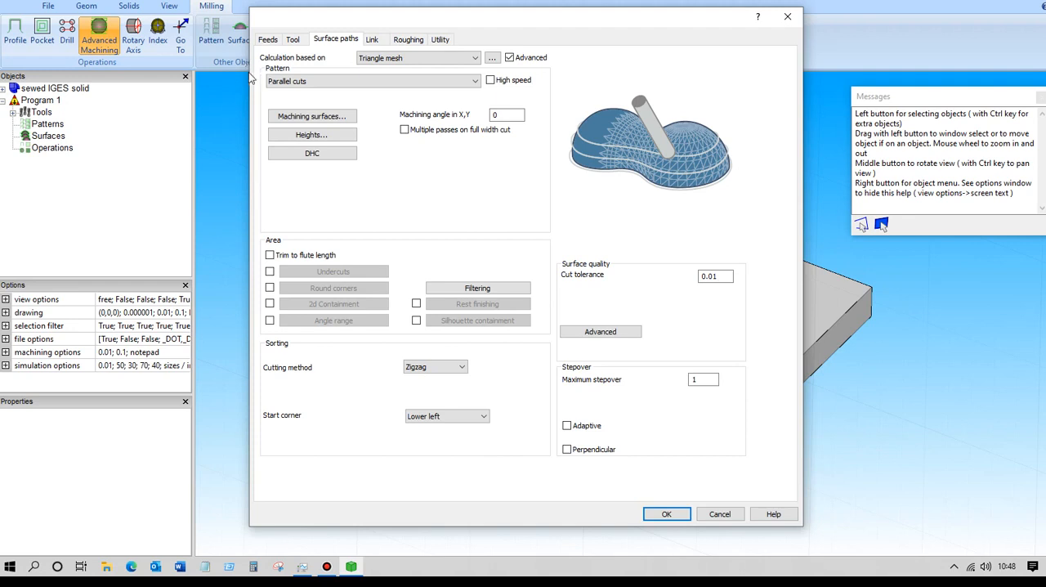
{"action": "left_click", "coordinate": [409, 59]}
{"action": "left_click", "coordinate": [408, 78]}
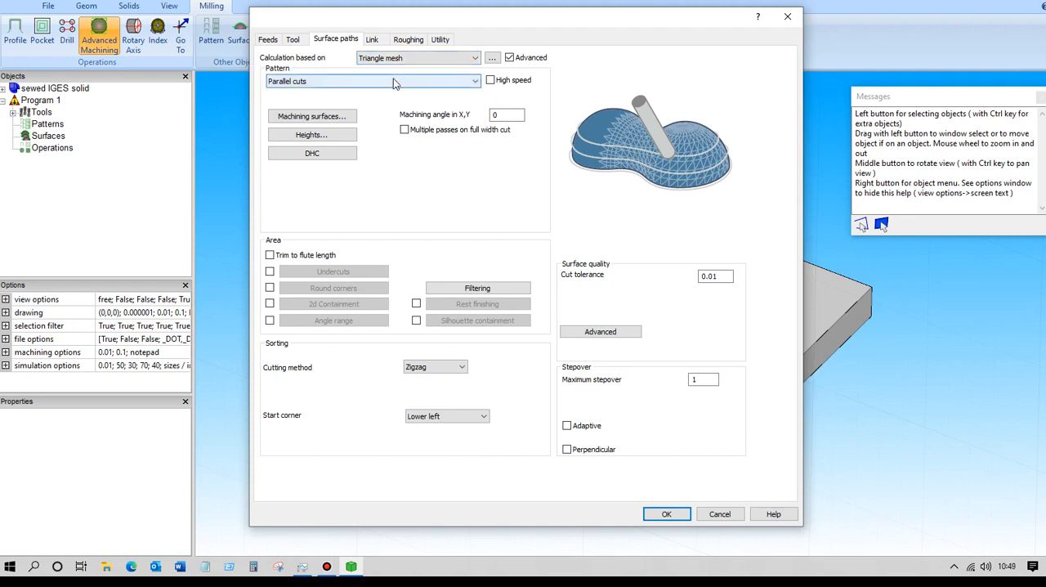
{"action": "left_click", "coordinate": [315, 120]}
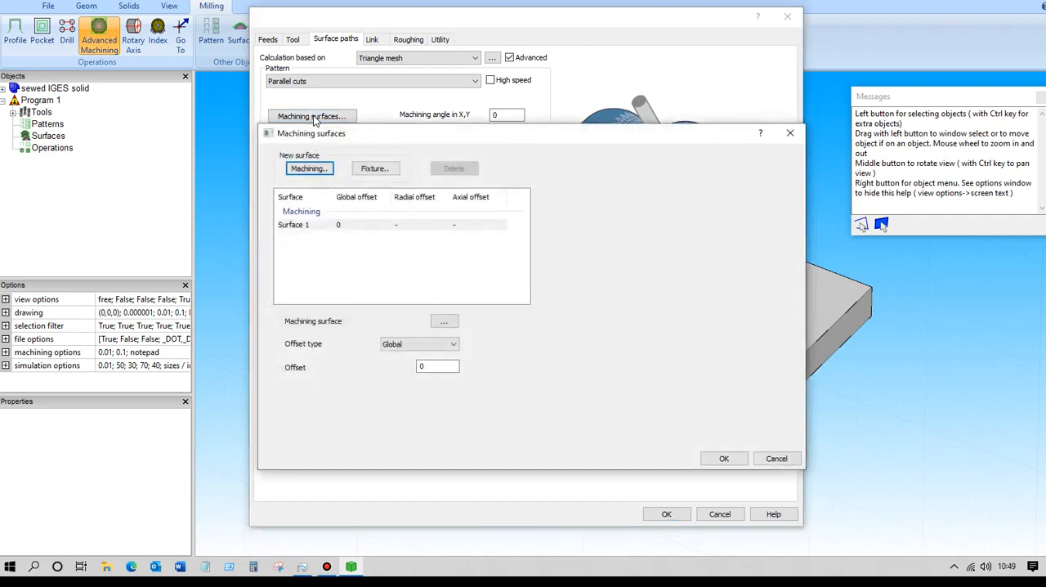
{"action": "left_click", "coordinate": [444, 322]}
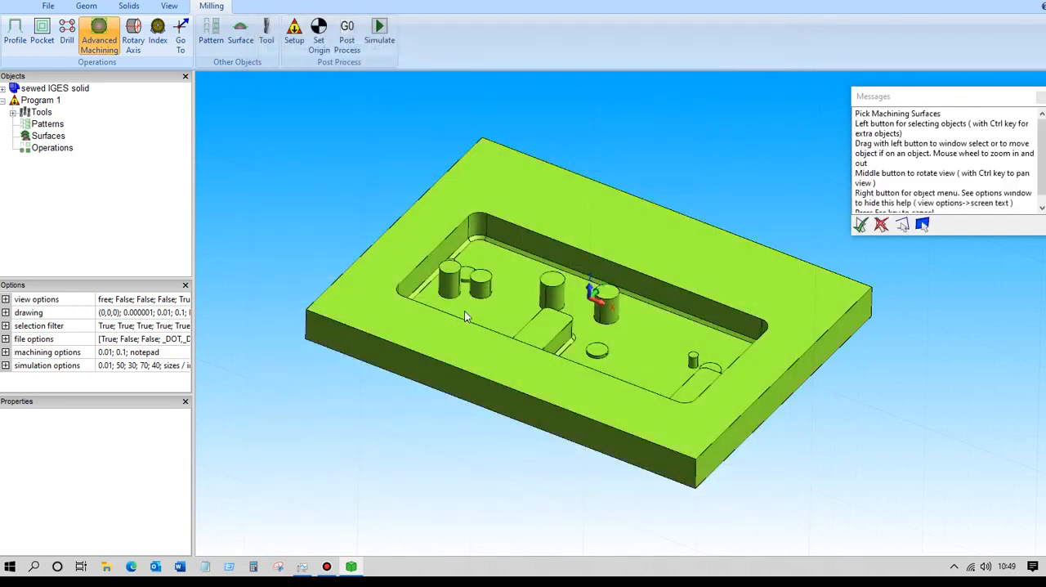
{"action": "left_click", "coordinate": [464, 312]}
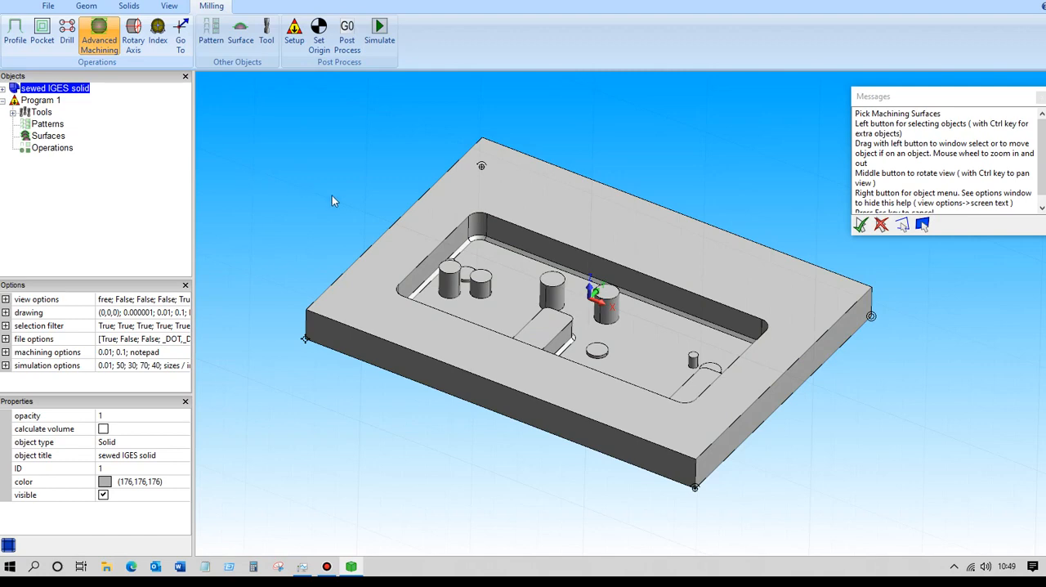
{"action": "key", "text": "Return"}
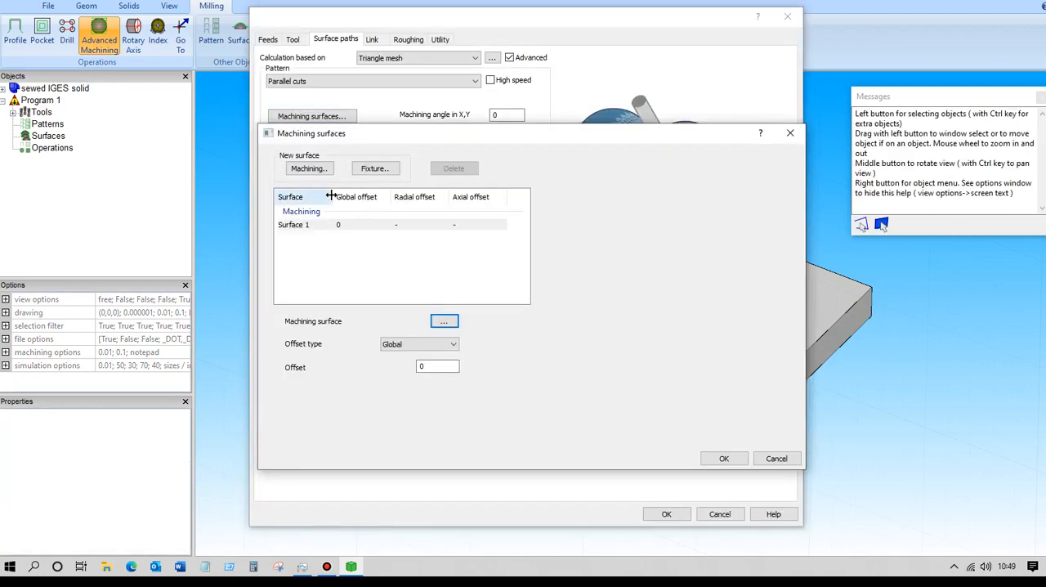
Compare the Radial and Axial offset type, return it to Global, and accept the machining surface settings.
{"action": "left_click", "coordinate": [421, 344]}
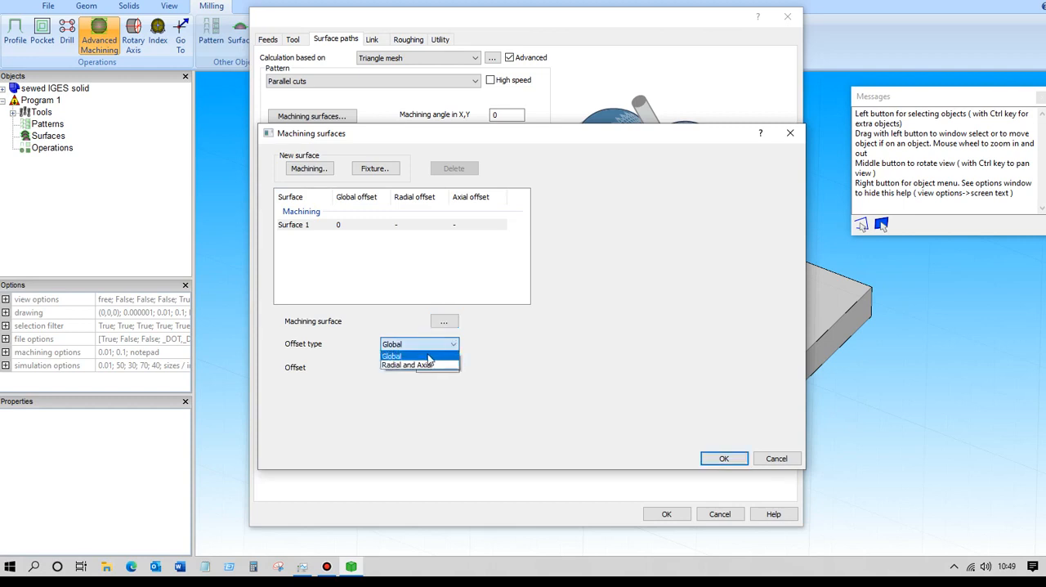
{"action": "left_click", "coordinate": [426, 366]}
{"action": "left_click", "coordinate": [416, 346]}
{"action": "left_click", "coordinate": [417, 356]}
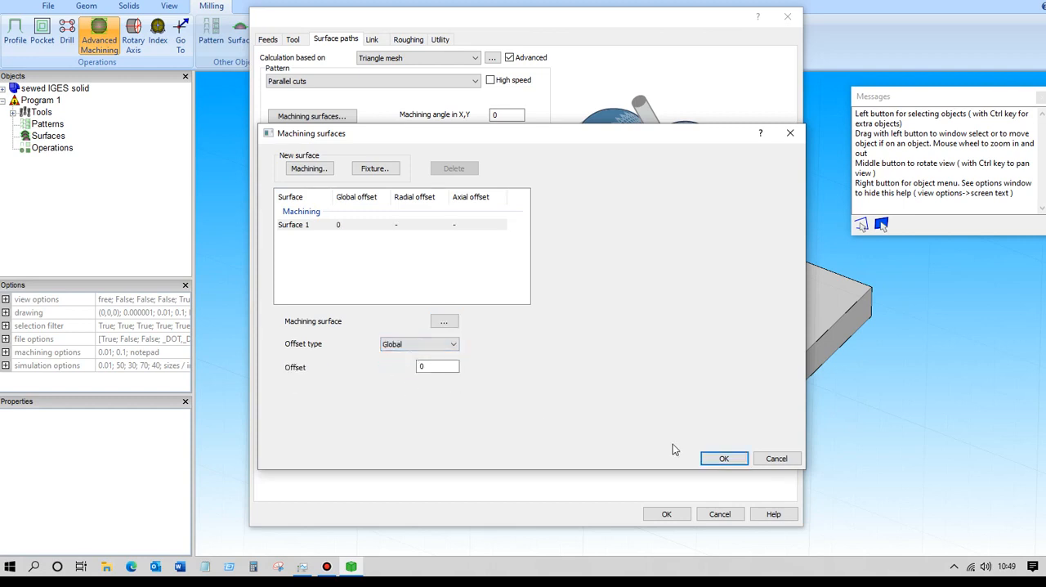
{"action": "left_click", "coordinate": [723, 460]}
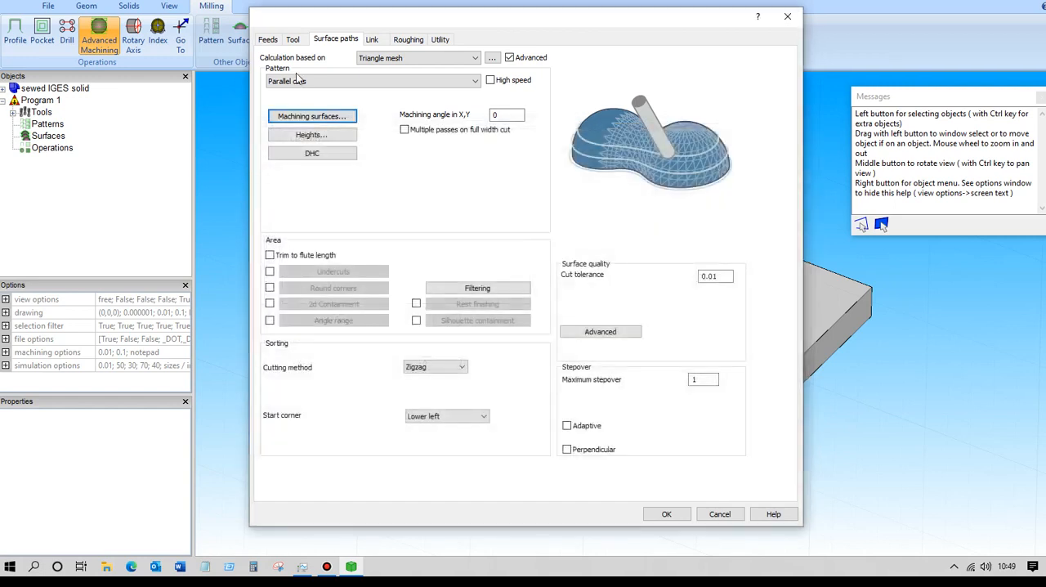
Check the operation's assigned tool, machining angle in X,Y and heights settings.
{"action": "left_click", "coordinate": [293, 40]}
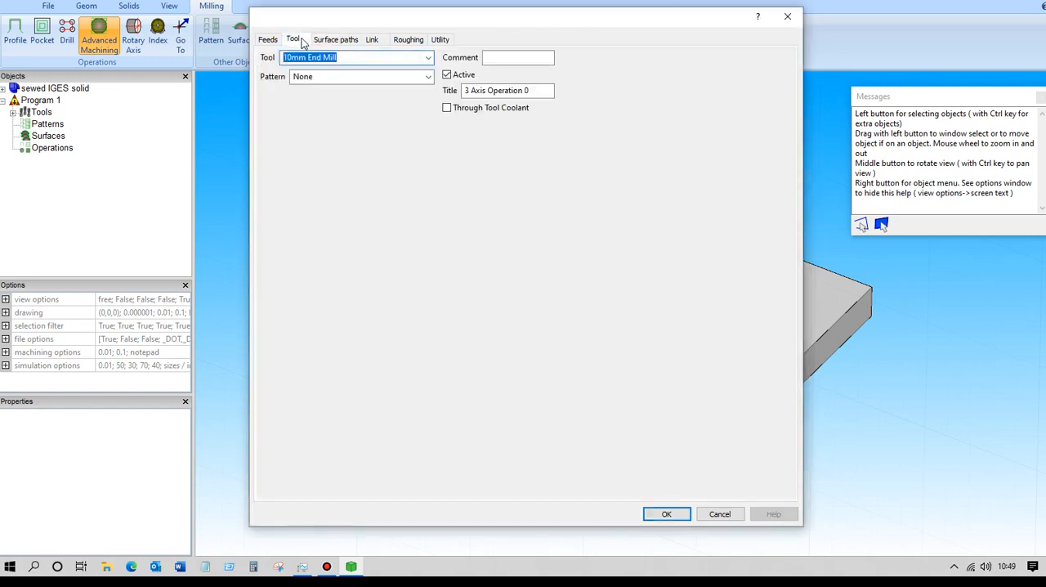
{"action": "left_click", "coordinate": [349, 40]}
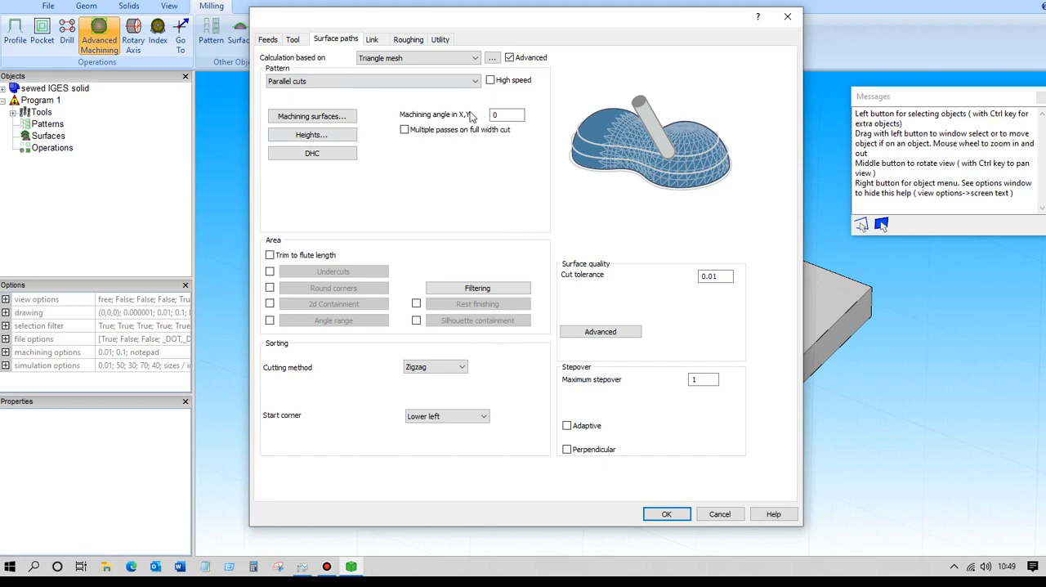
{"action": "left_click", "coordinate": [513, 116]}
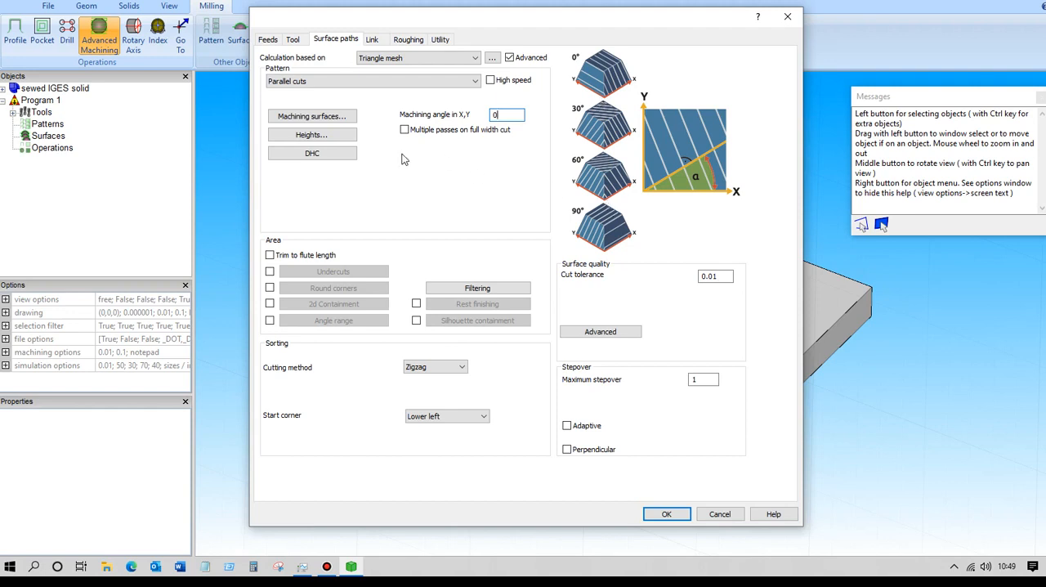
{"action": "left_click", "coordinate": [311, 135]}
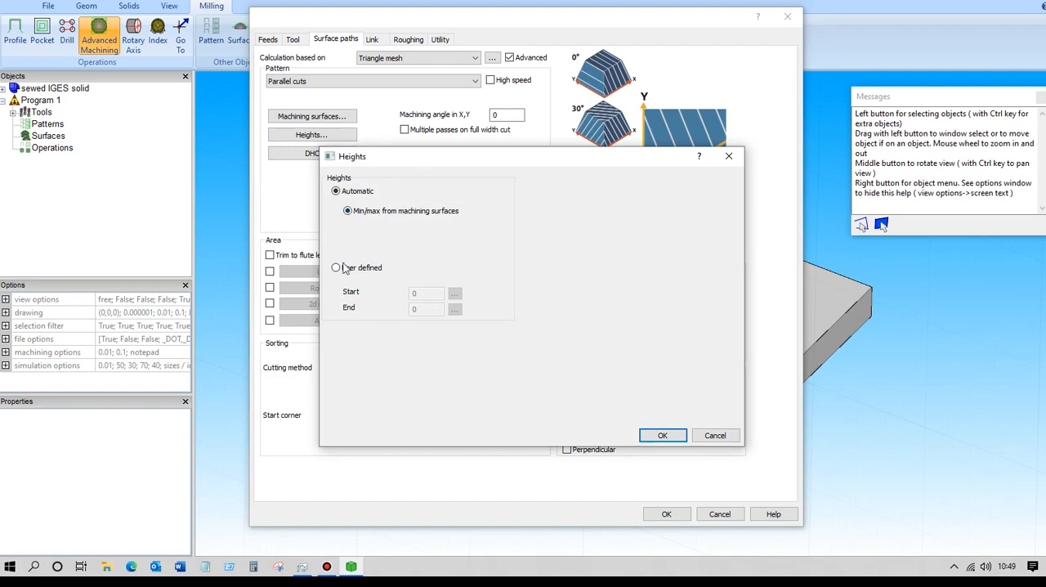
{"action": "left_click", "coordinate": [665, 435]}
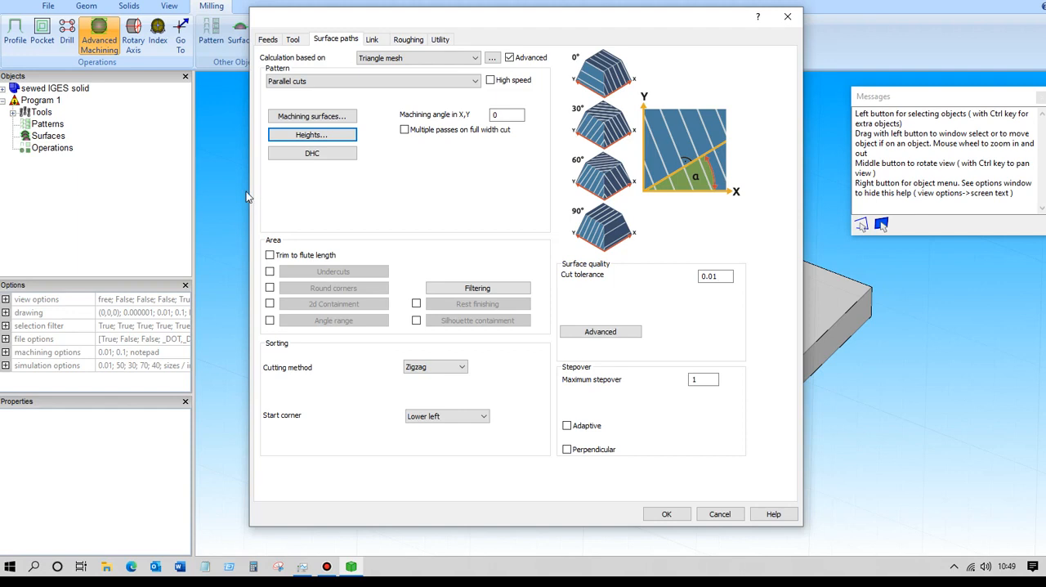
Set the maximum stepover to 2.5 and calculate the parallel cuts toolpath.
{"action": "double_click", "coordinate": [696, 379]}
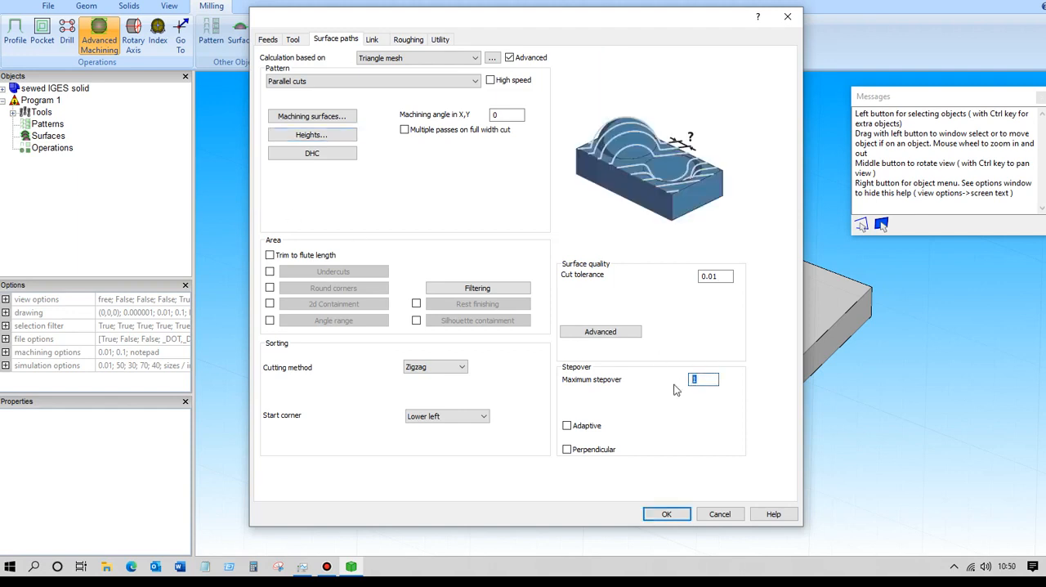
{"action": "type", "text": "2.5"}
{"action": "left_click", "coordinate": [667, 514]}
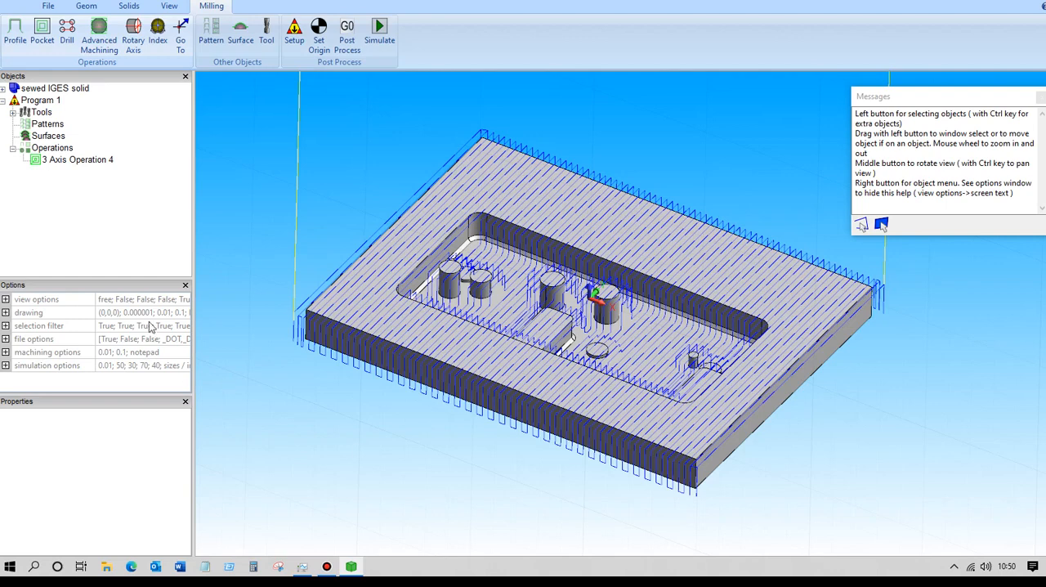
Make a sketch from the plate's top face using face picking.
{"action": "middle_click_drag", "start_coordinate": [301, 196], "coordinate": [273, 178]}
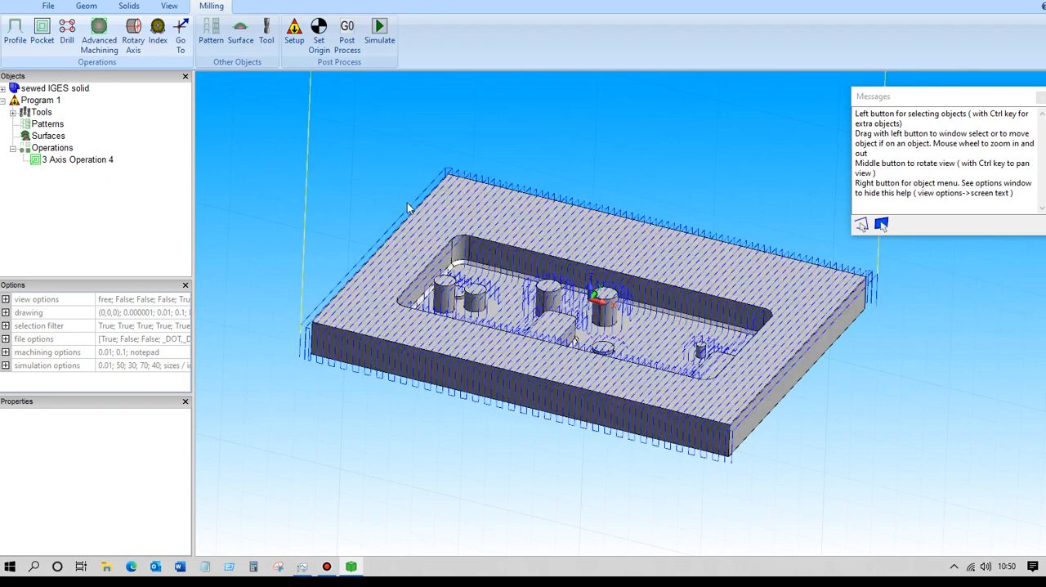
{"action": "right_click", "coordinate": [369, 149]}
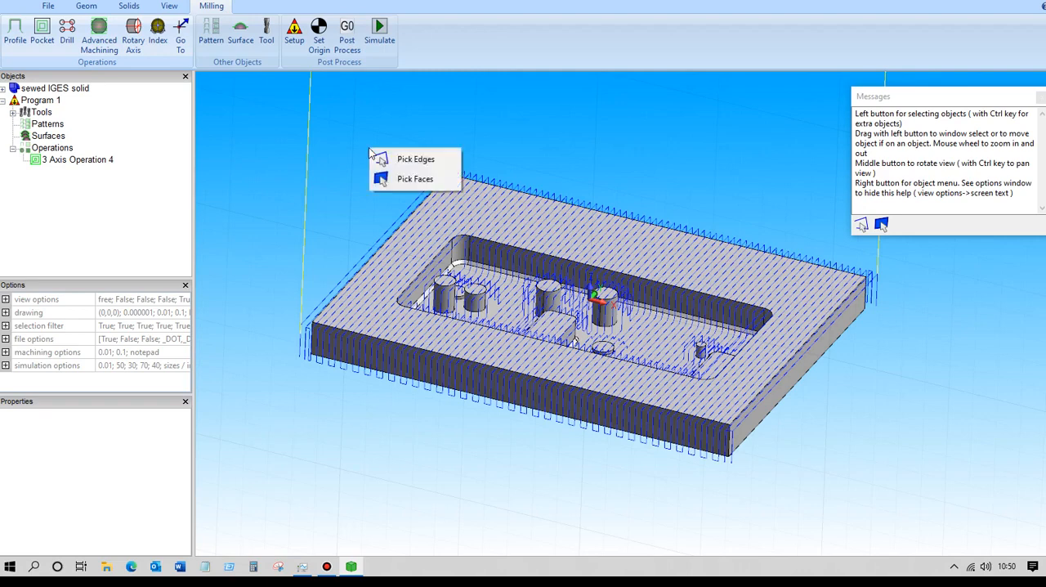
{"action": "left_click", "coordinate": [404, 181]}
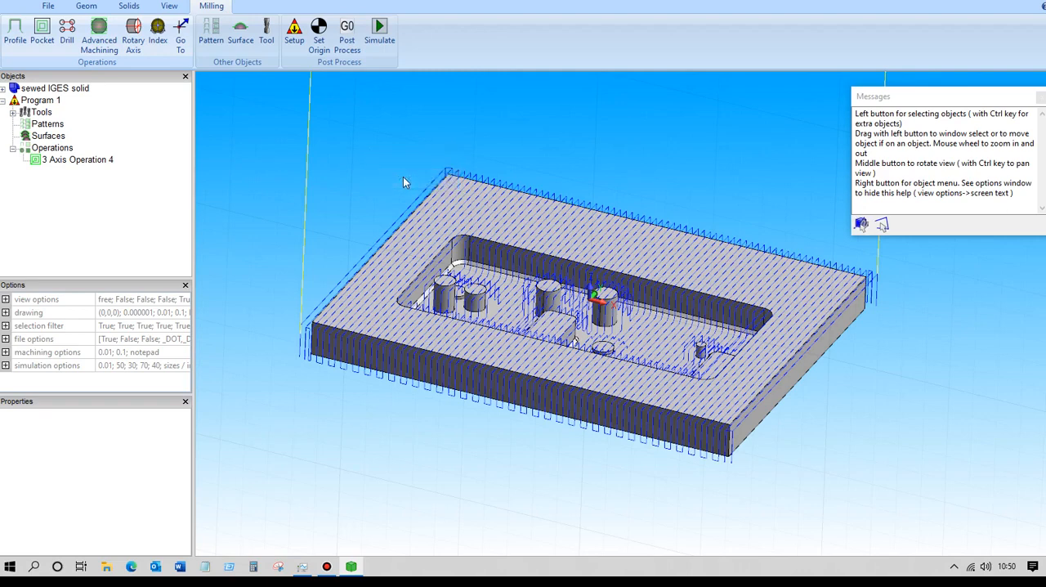
{"action": "right_click", "coordinate": [459, 209]}
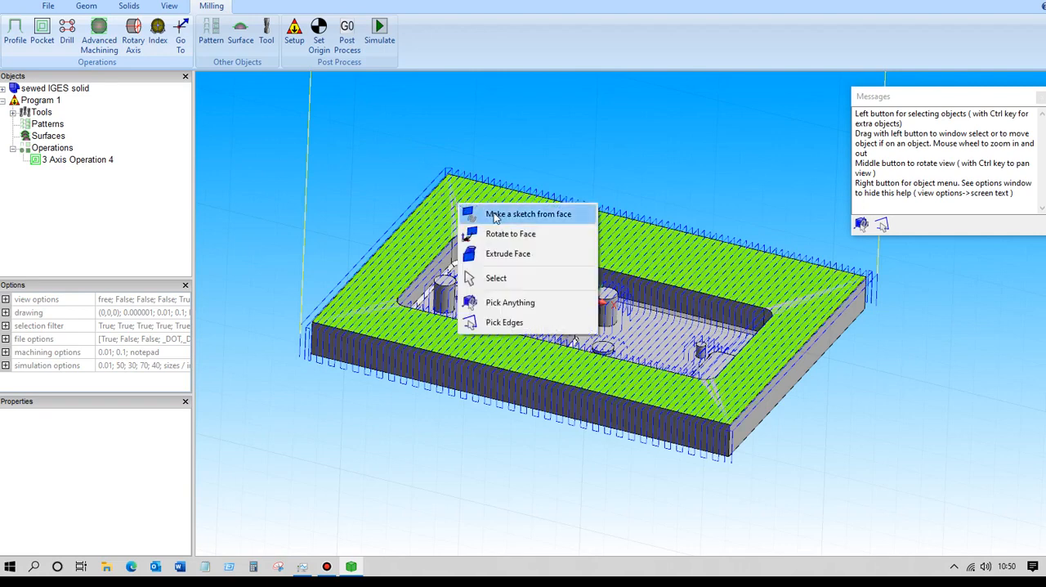
{"action": "left_click", "coordinate": [493, 213]}
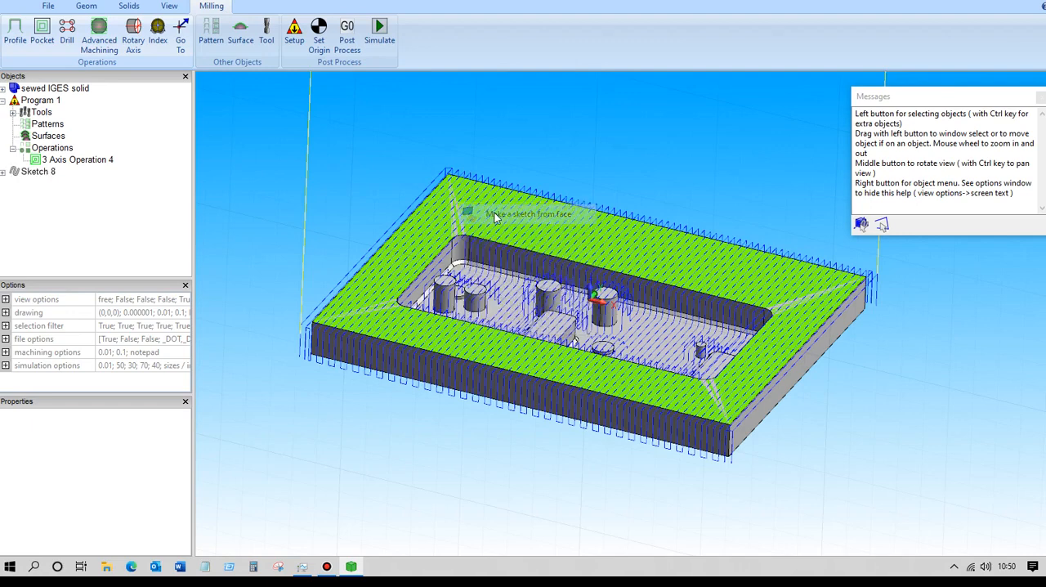
Split the top-face sketch into separate outlines and select the one that follows the pocket edge.
{"action": "left_click", "coordinate": [37, 172]}
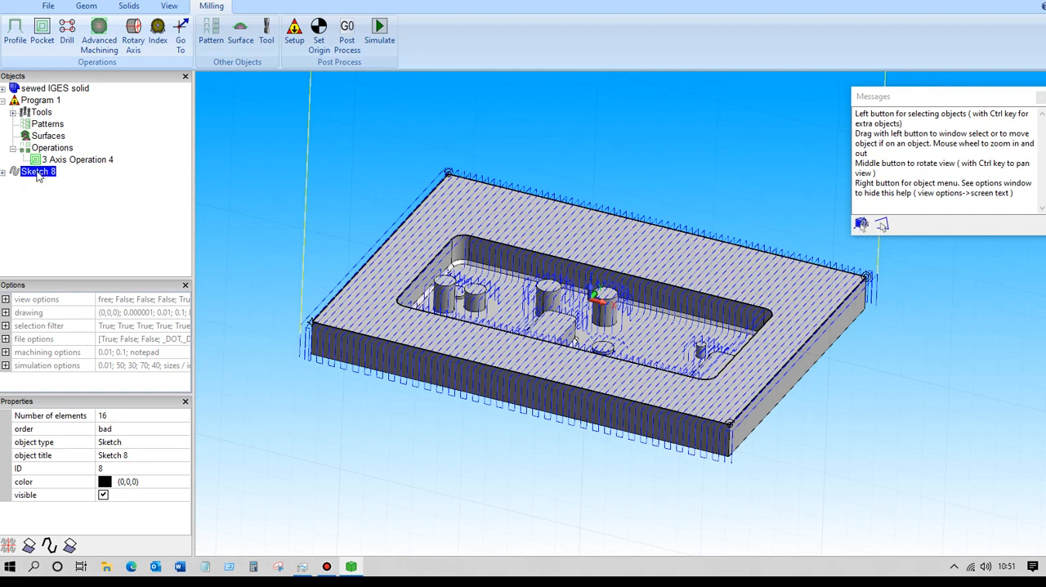
{"action": "right_click", "coordinate": [36, 176]}
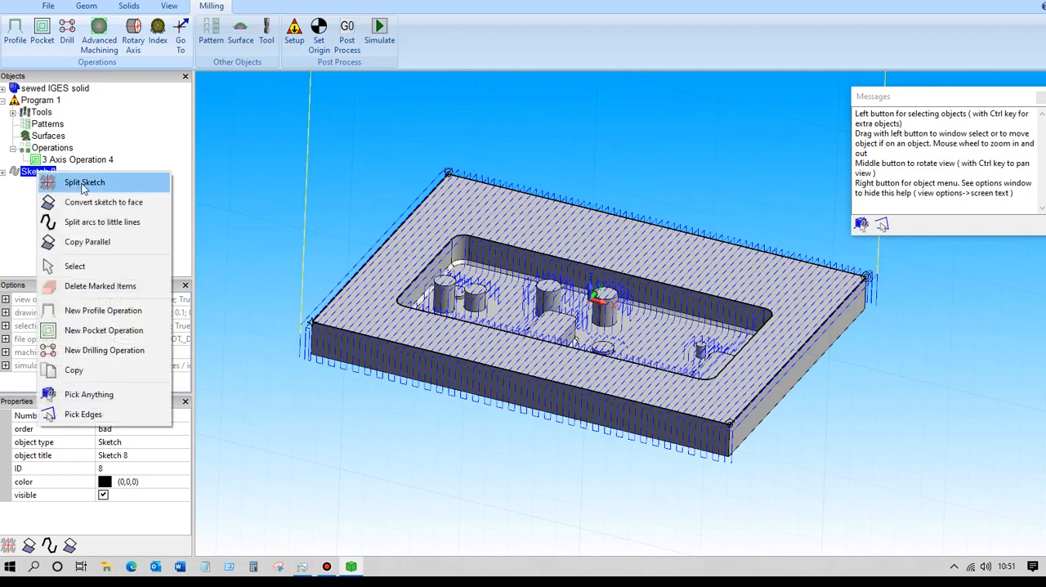
{"action": "left_click", "coordinate": [83, 183]}
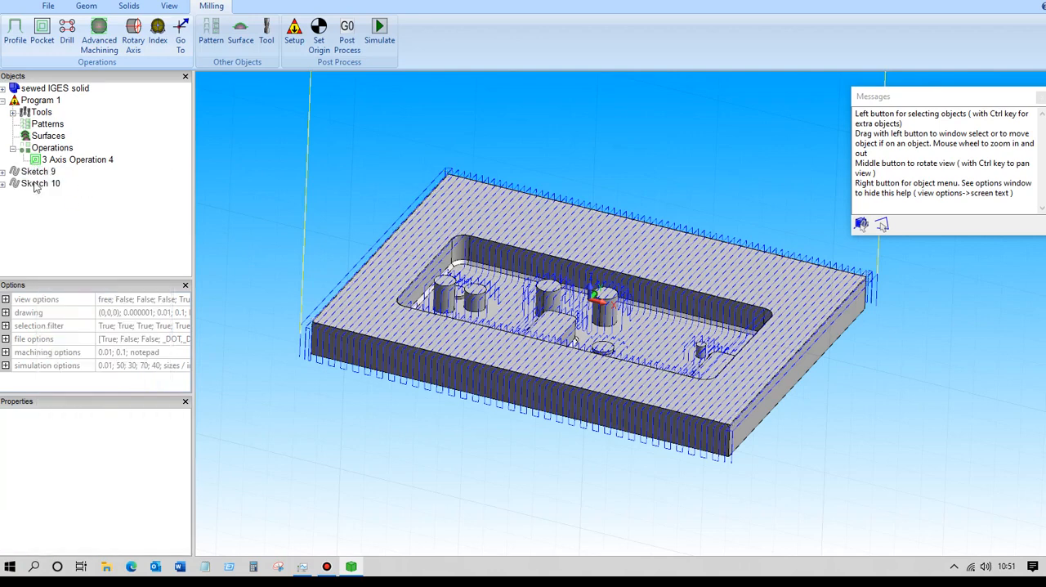
{"action": "left_click", "coordinate": [37, 184]}
{"action": "left_click", "coordinate": [34, 173]}
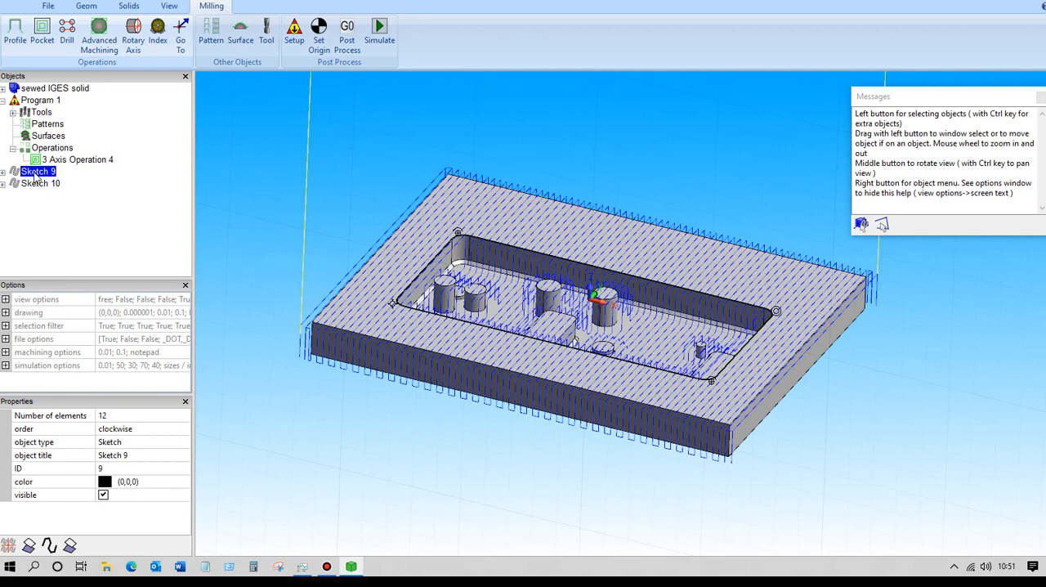
Enable 2d Containment in the existing 3-axis operation and pick the pocket outline sketch as its containment curve.
{"action": "left_click", "coordinate": [90, 161]}
{"action": "double_click", "coordinate": [90, 161]}
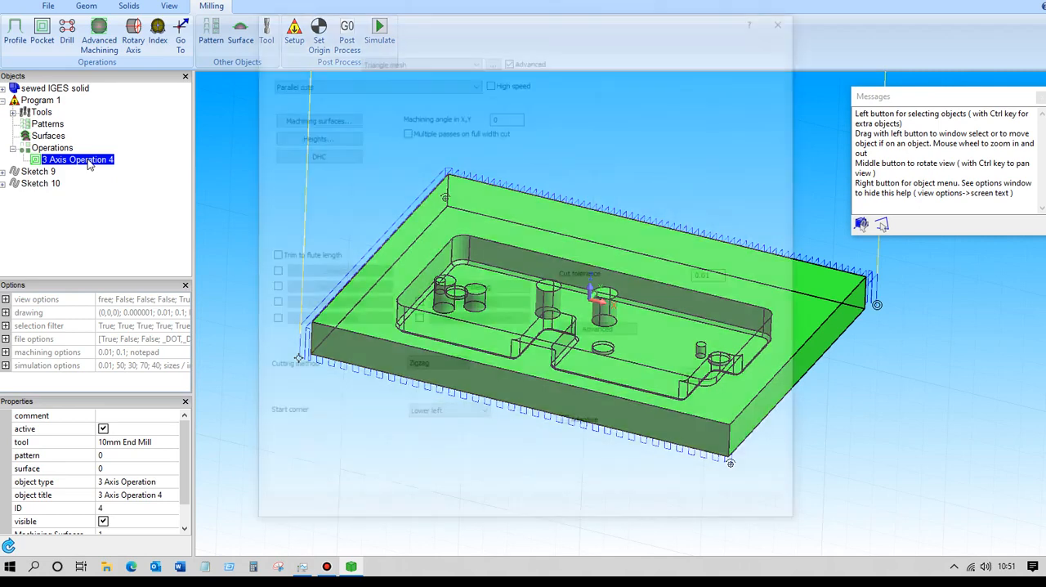
{"action": "left_click", "coordinate": [270, 303]}
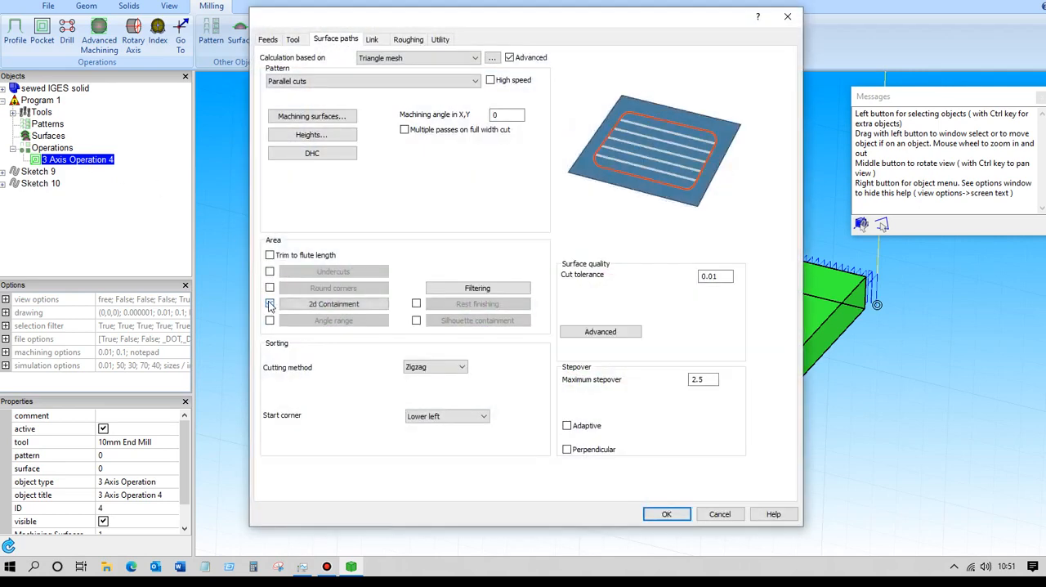
{"action": "left_click", "coordinate": [342, 307]}
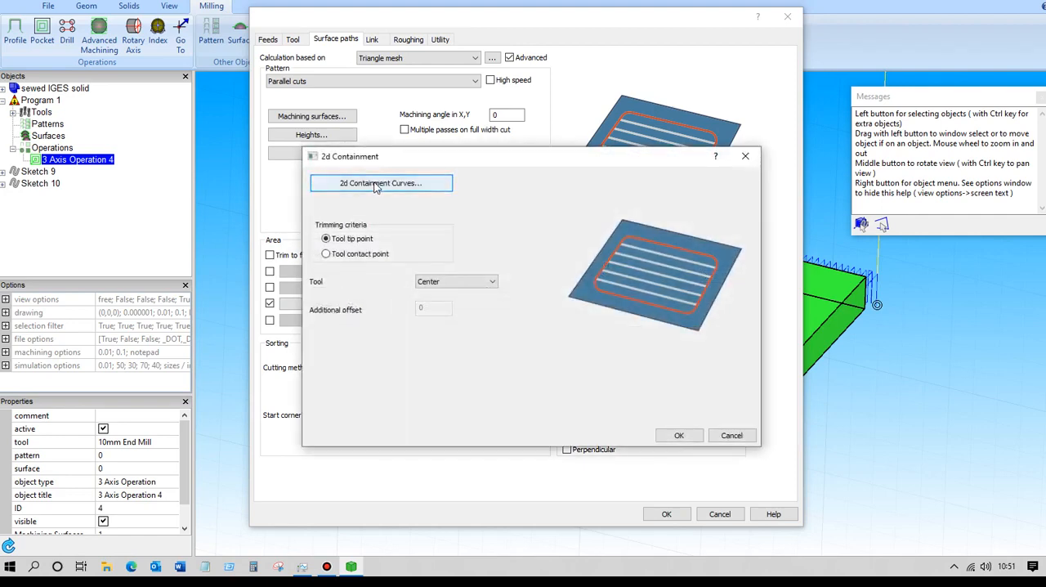
{"action": "left_click", "coordinate": [355, 186]}
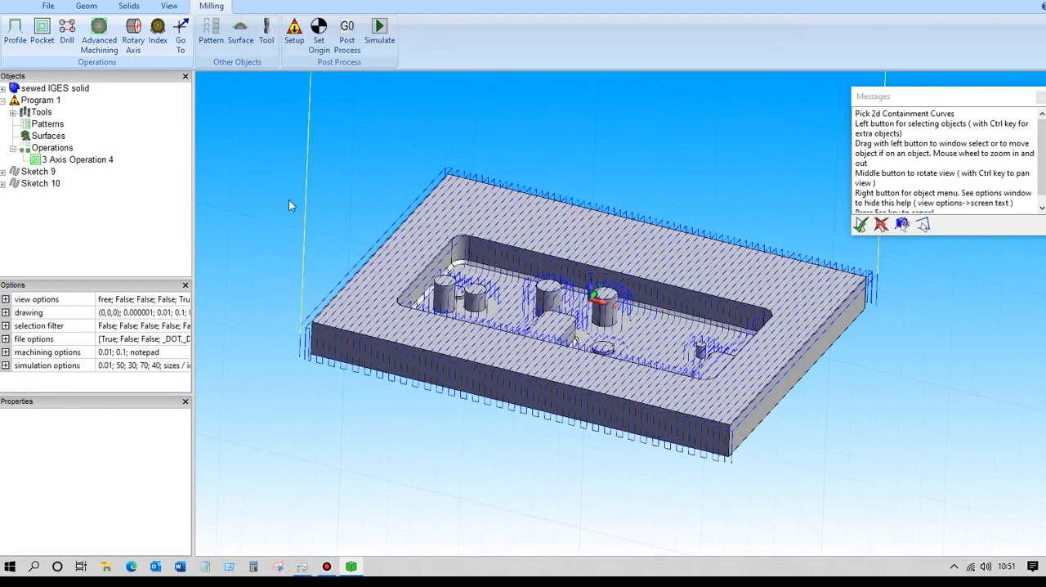
{"action": "left_click", "coordinate": [51, 172]}
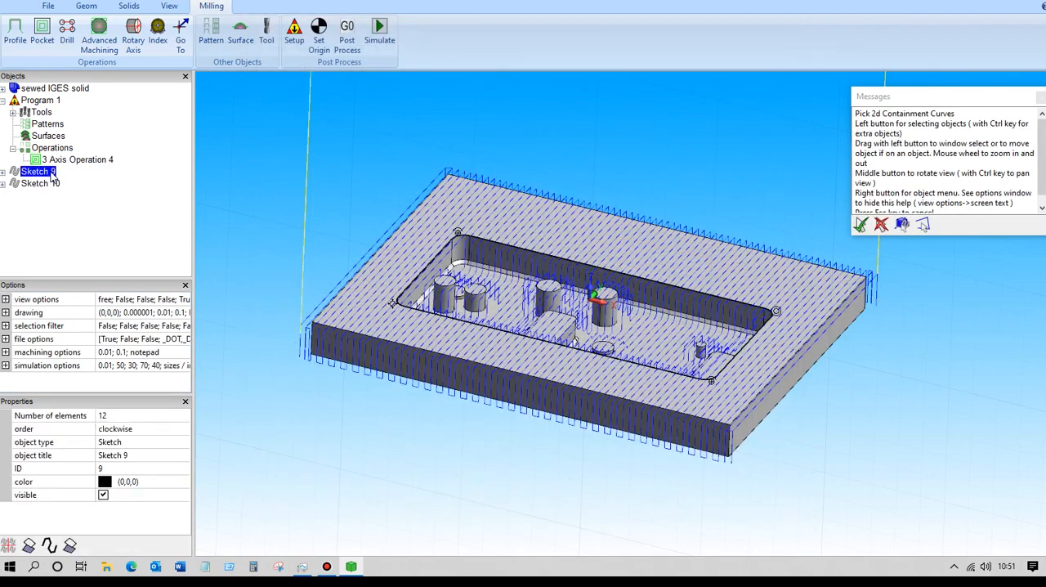
{"action": "key", "text": "Return"}
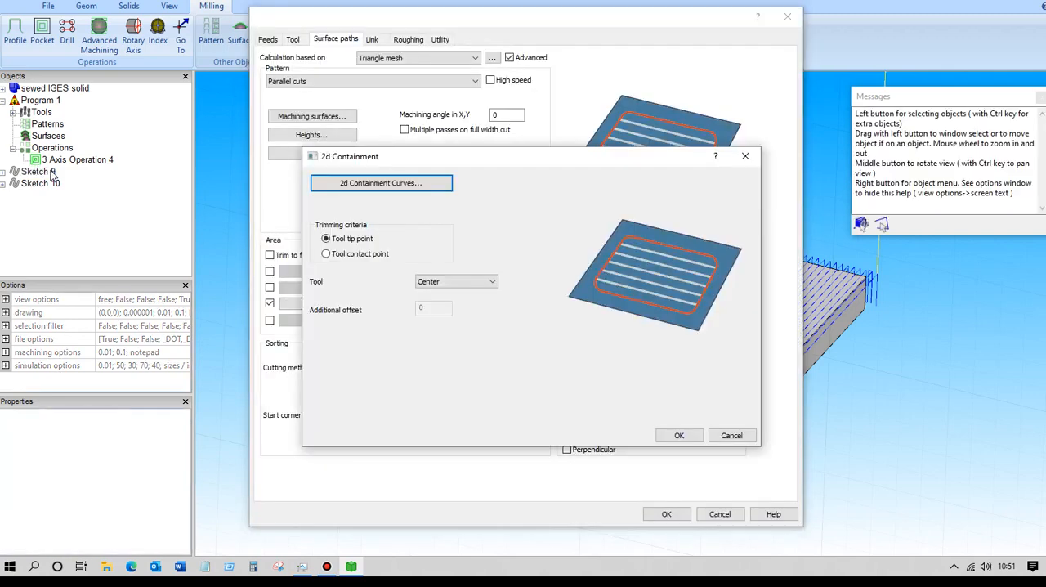
Trim the 2d containment by tool tip point with the tool kept Inside the curve, and recalculate the toolpath.
{"action": "left_click", "coordinate": [326, 254]}
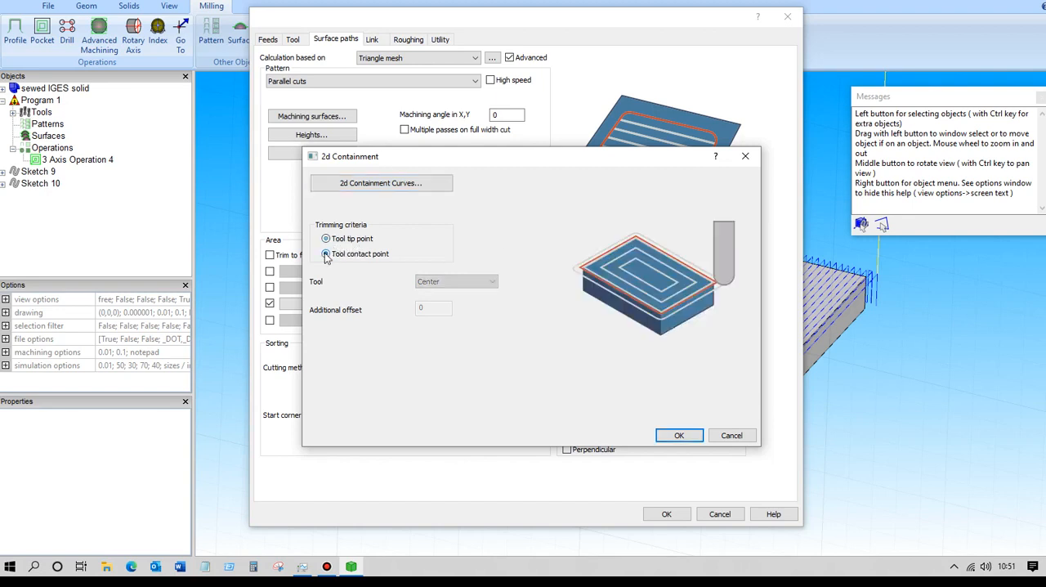
{"action": "left_click", "coordinate": [327, 238]}
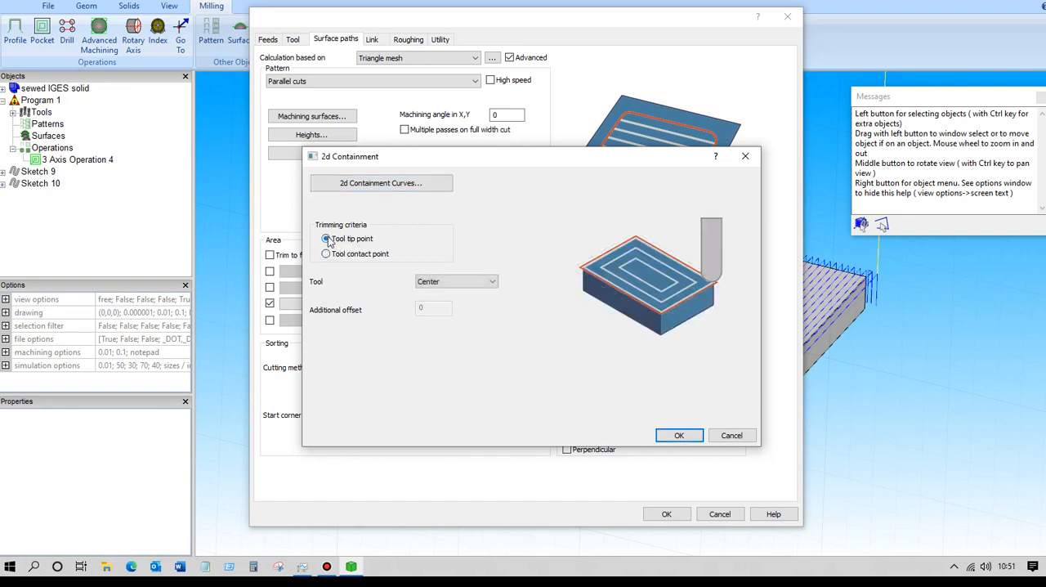
{"action": "left_click", "coordinate": [493, 282]}
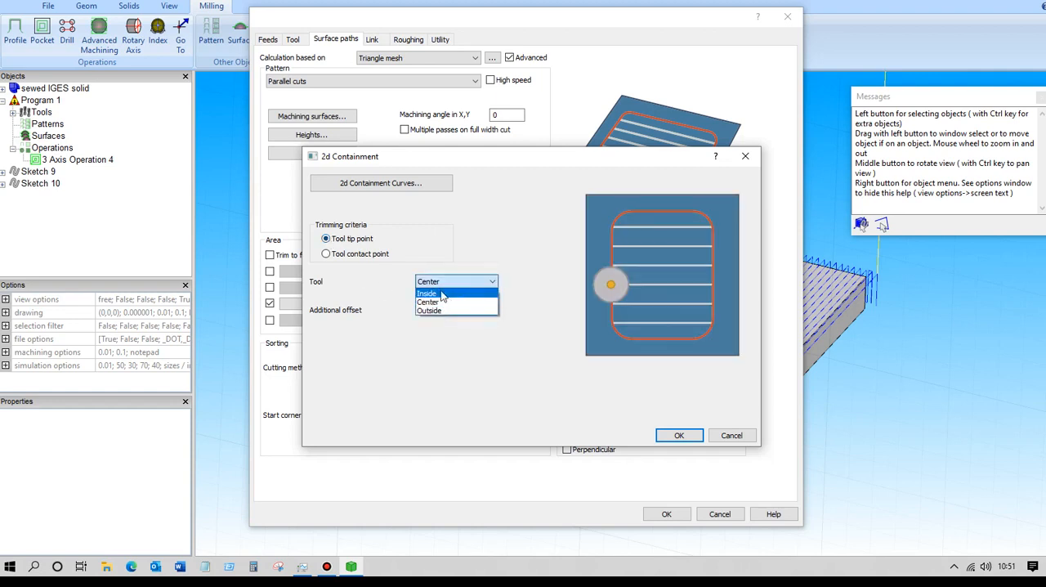
{"action": "left_click", "coordinate": [445, 300]}
{"action": "left_click", "coordinate": [490, 282]}
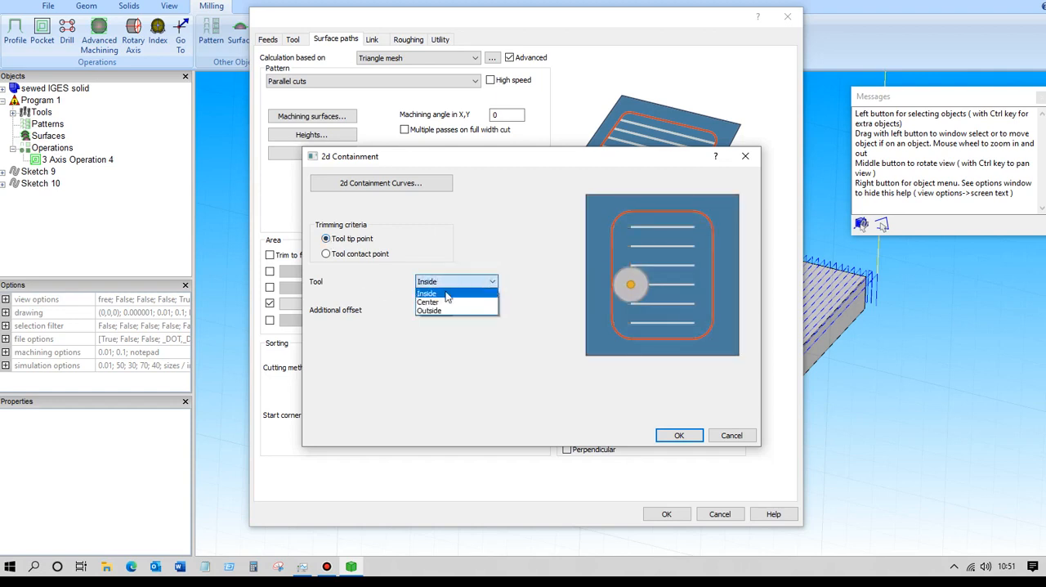
{"action": "left_click", "coordinate": [437, 307]}
{"action": "left_click", "coordinate": [490, 281]}
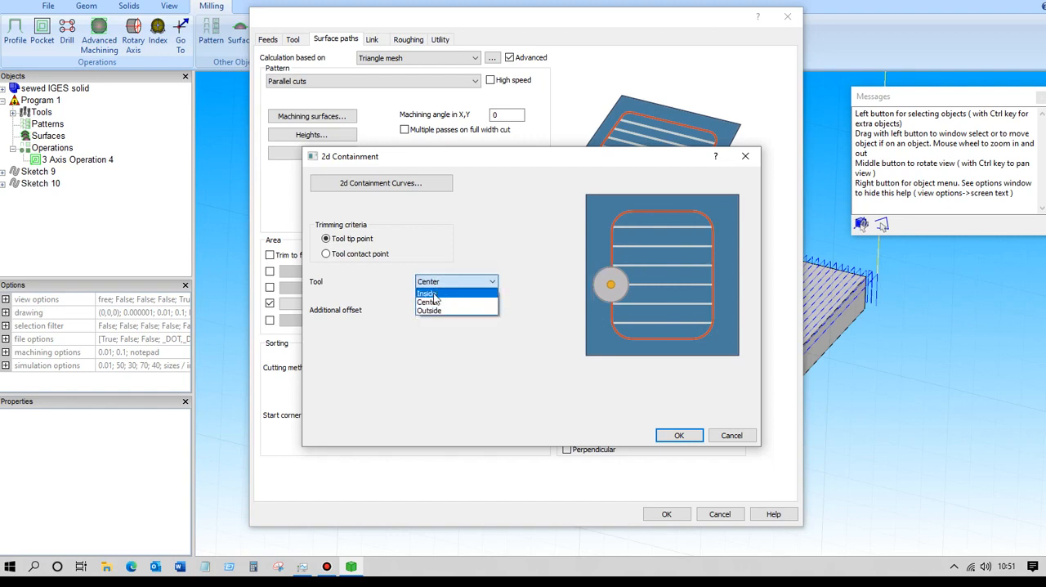
{"action": "left_click", "coordinate": [428, 293]}
{"action": "left_click", "coordinate": [428, 310]}
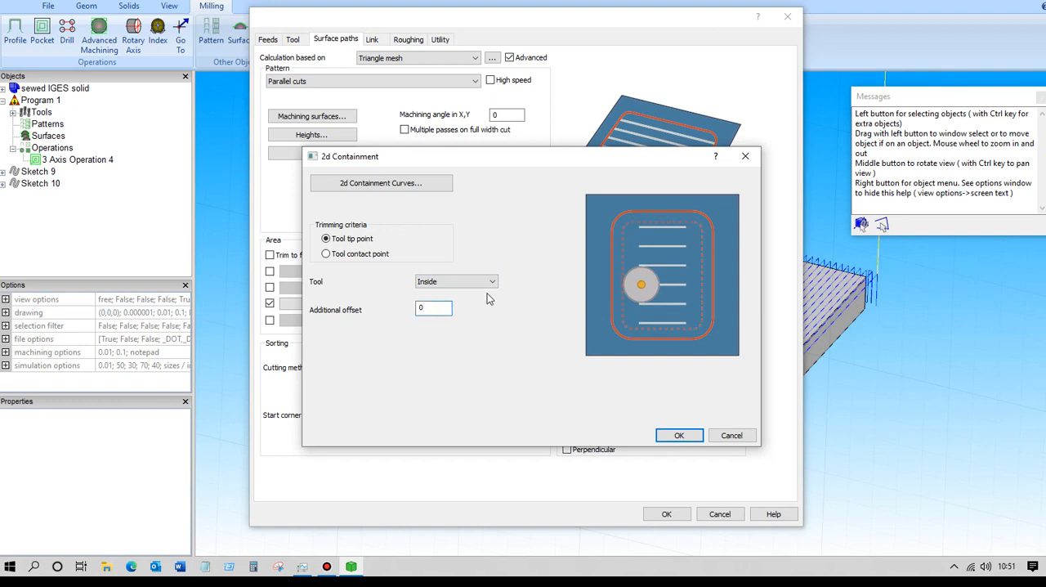
{"action": "left_click", "coordinate": [667, 435]}
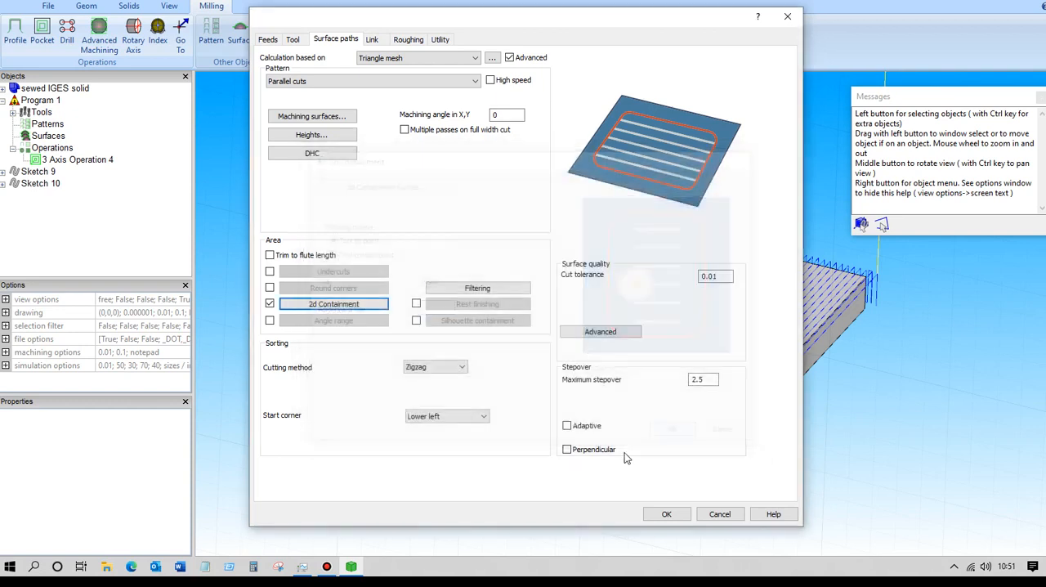
{"action": "left_click", "coordinate": [666, 514]}
{"action": "mouse_move", "coordinate": [264, 199]}
{"action": "middle_mouse_down"}
{"action": "mouse_move", "coordinate": [299, 225]}
{"action": "mouse_move", "coordinate": [290, 235]}
{"action": "mouse_move", "coordinate": [281, 205]}
{"action": "mouse_move", "coordinate": [270, 204]}
{"action": "mouse_move", "coordinate": [295, 217]}
{"action": "mouse_move", "coordinate": [270, 193]}
{"action": "mouse_move", "coordinate": [296, 190]}
{"action": "mouse_move", "coordinate": [278, 206]}
{"action": "middle_mouse_up"}
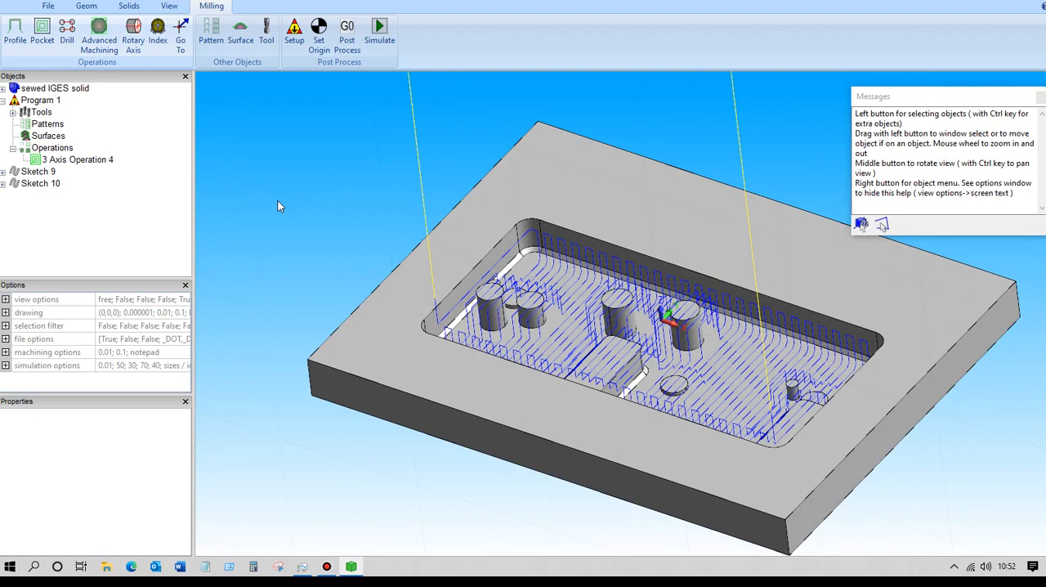
Enable Perpendicular stepover in the existing 3-axis operation and recalculate the parallel cuts toolpath.
{"action": "left_click", "coordinate": [94, 161]}
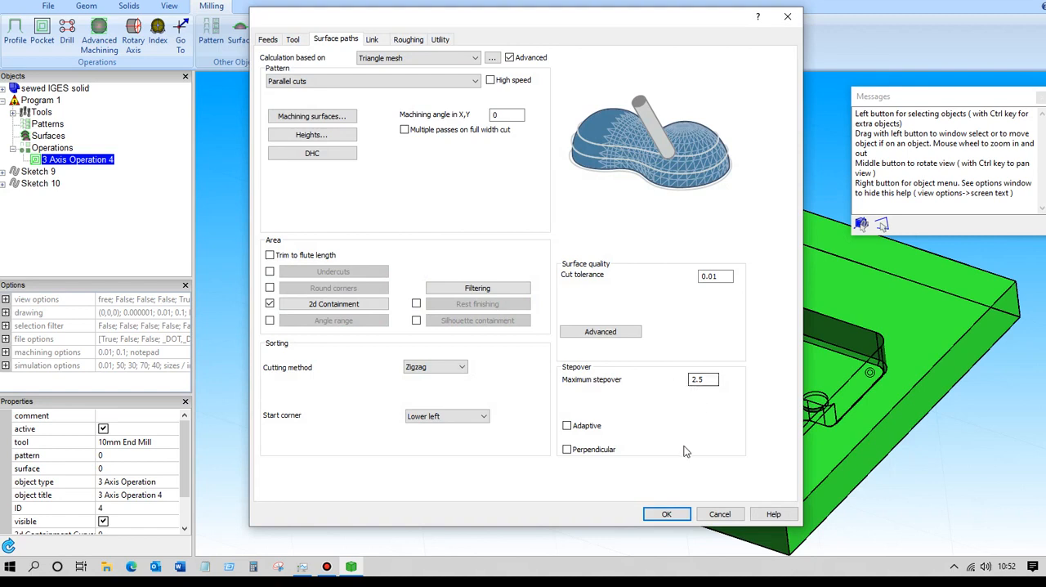
{"action": "left_click", "coordinate": [567, 450]}
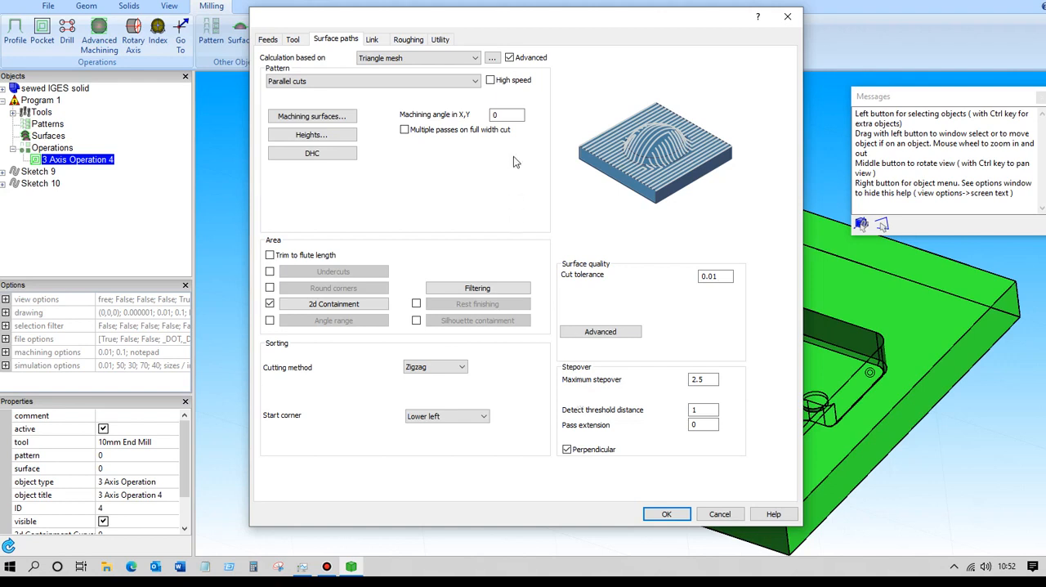
{"action": "left_click", "coordinate": [505, 116]}
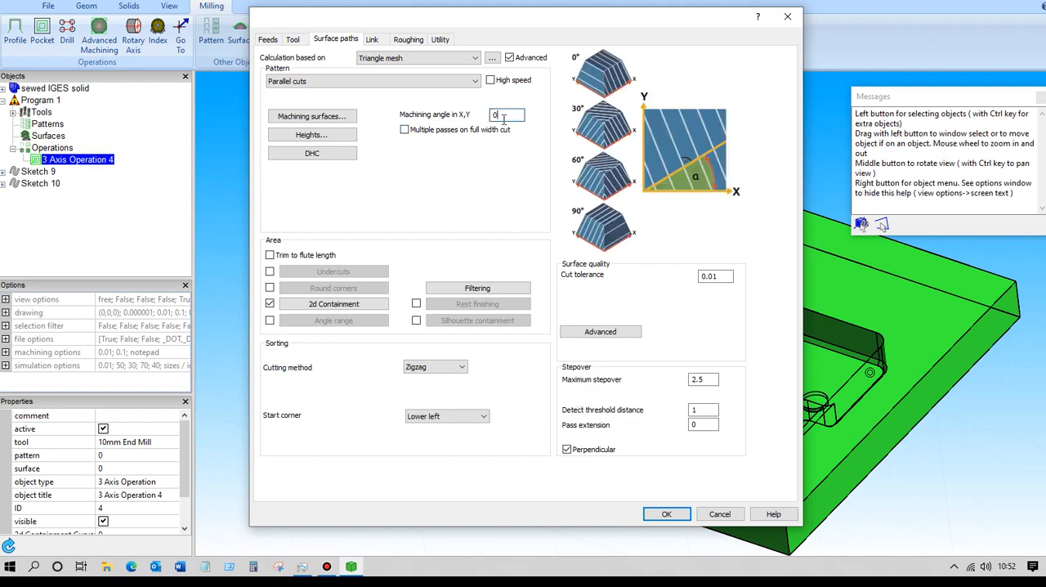
{"action": "left_click", "coordinate": [664, 515]}
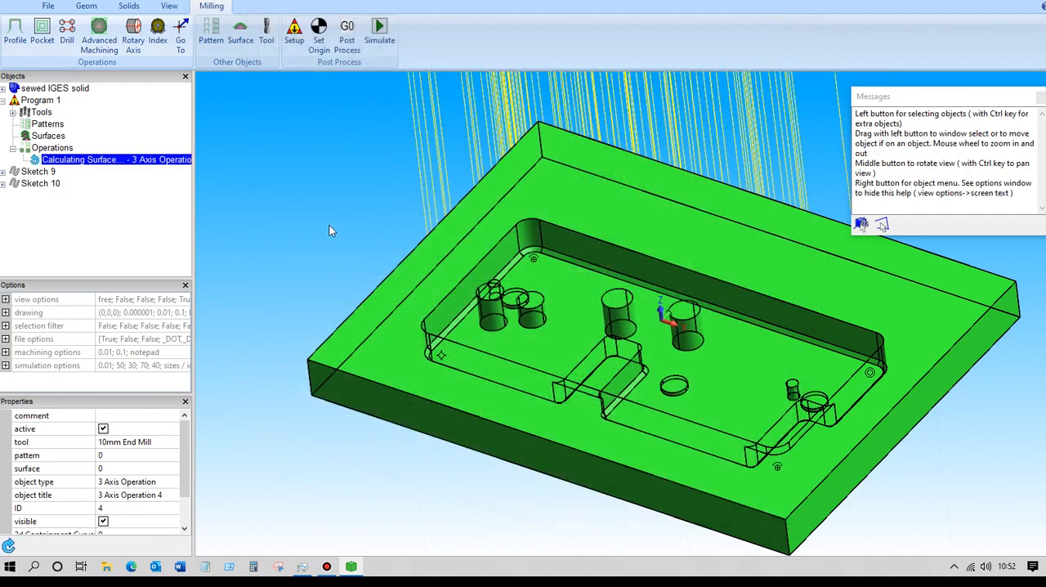
{"action": "left_click", "coordinate": [290, 192]}
{"action": "scroll", "coordinate": [286, 210], "scroll_direction": "up", "scroll_amount": 3}
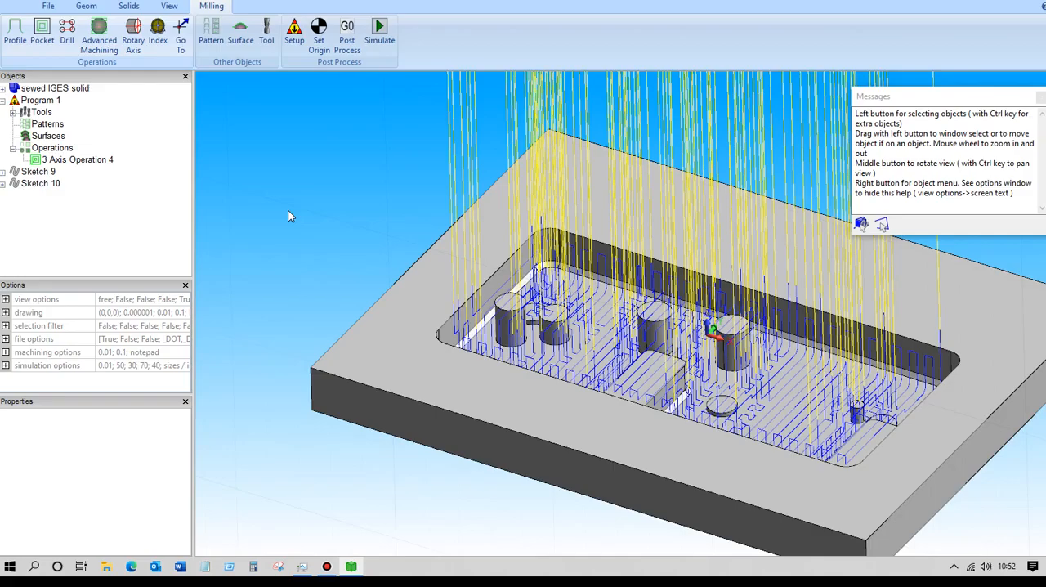
{"action": "mouse_move", "coordinate": [300, 228]}
{"action": "middle_mouse_down"}
{"action": "mouse_move", "coordinate": [288, 219]}
{"action": "mouse_move", "coordinate": [303, 226]}
{"action": "middle_mouse_up"}
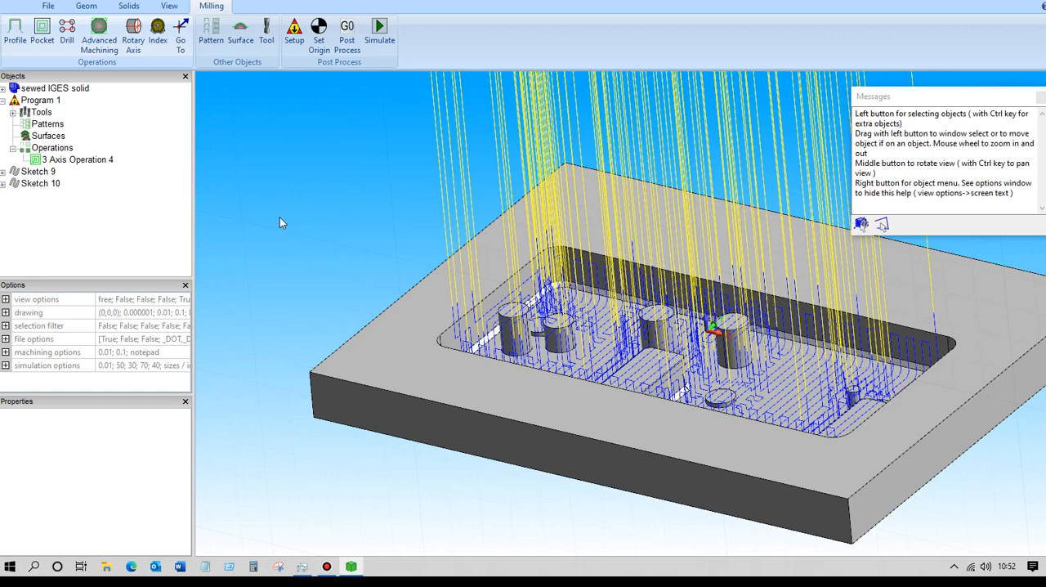
Set the 3-axis operation's large gaps along the cut and large moves between slices to Direct links.
{"action": "left_click", "coordinate": [92, 160]}
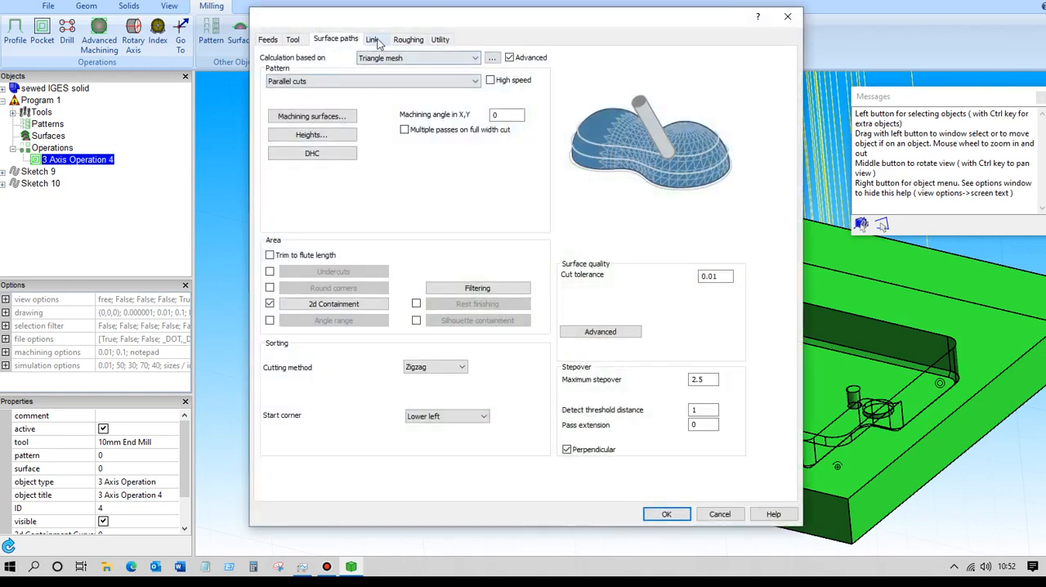
{"action": "left_click", "coordinate": [374, 40]}
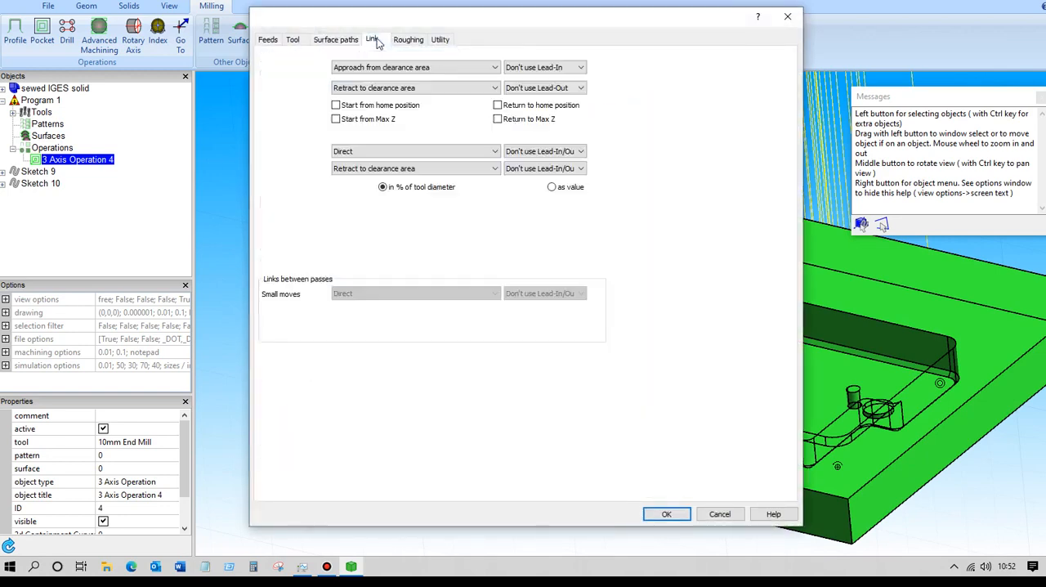
{"action": "left_click", "coordinate": [500, 170]}
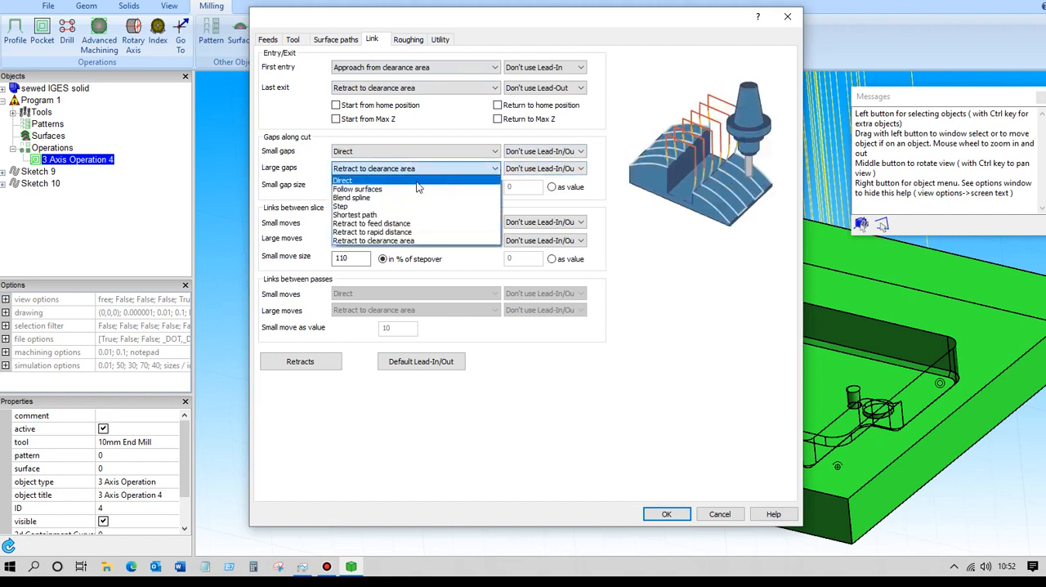
{"action": "left_click", "coordinate": [392, 180]}
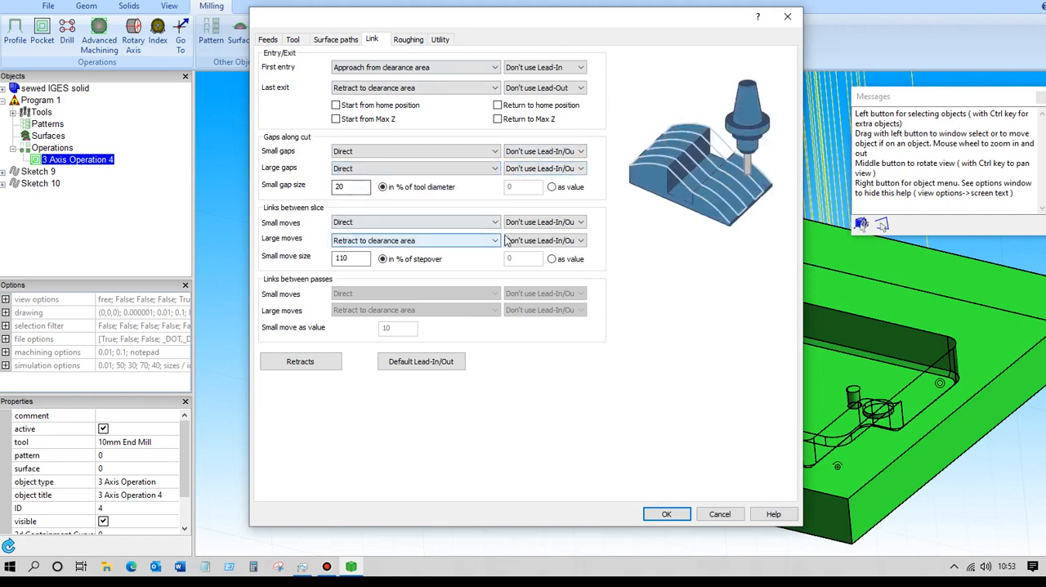
{"action": "left_click", "coordinate": [459, 242]}
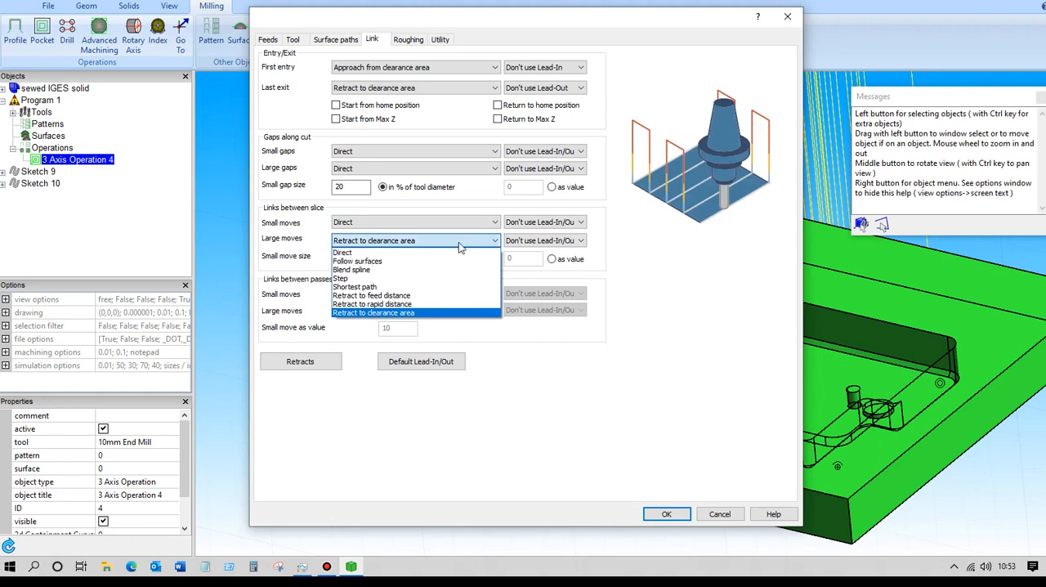
{"action": "left_click", "coordinate": [348, 252]}
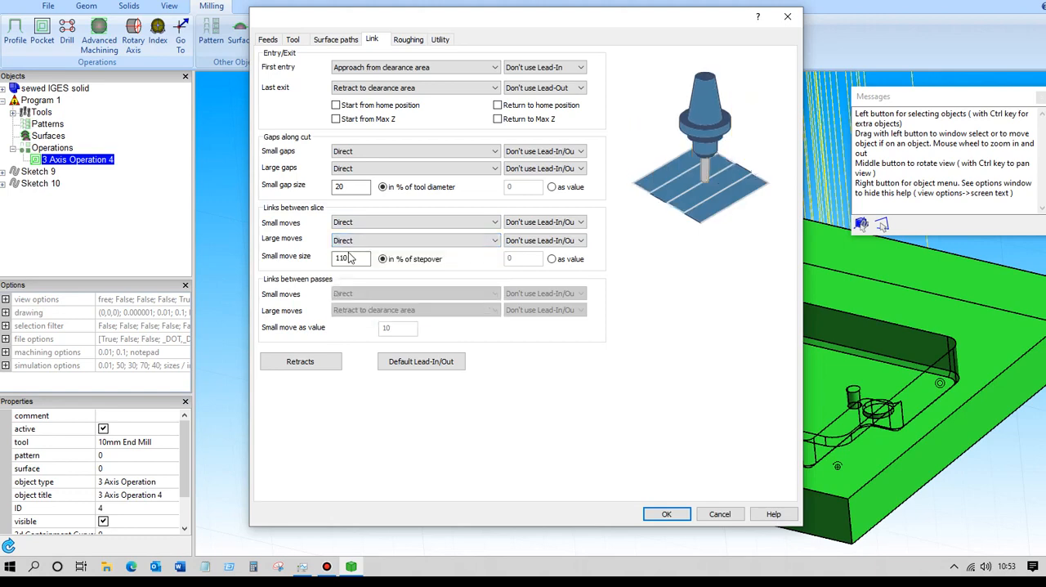
Set the retract clearance height to 25, rapid distance to 10, and entry feed, exit feed and air move safety distances to 5.
{"action": "left_click", "coordinate": [303, 362]}
{"action": "left_click", "coordinate": [474, 176]}
{"action": "left_click_drag", "start_coordinate": [474, 176], "coordinate": [446, 190]}
{"action": "type", "text": "25"}
{"action": "left_click_drag", "start_coordinate": [499, 400], "coordinate": [428, 429]}
{"action": "type", "text": "105"}
{"action": "left_click_drag", "start_coordinate": [493, 437], "coordinate": [454, 458]}
{"action": "type", "text": "55"}
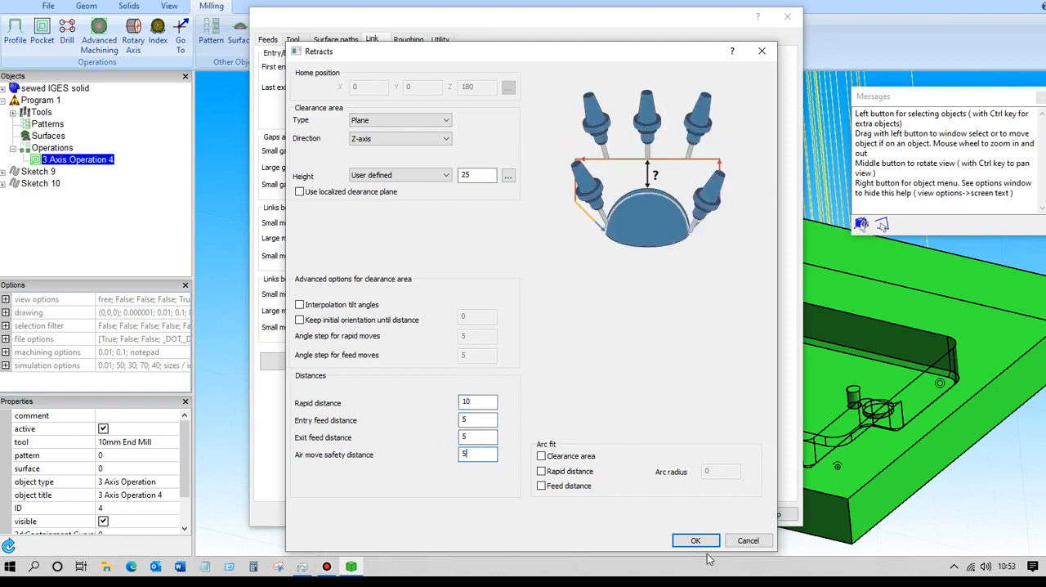
{"action": "left_click", "coordinate": [696, 540]}
Apply the link and retract settings to recalculate the toolpath, and inspect the moves inside the pocket.
{"action": "left_click", "coordinate": [666, 514]}
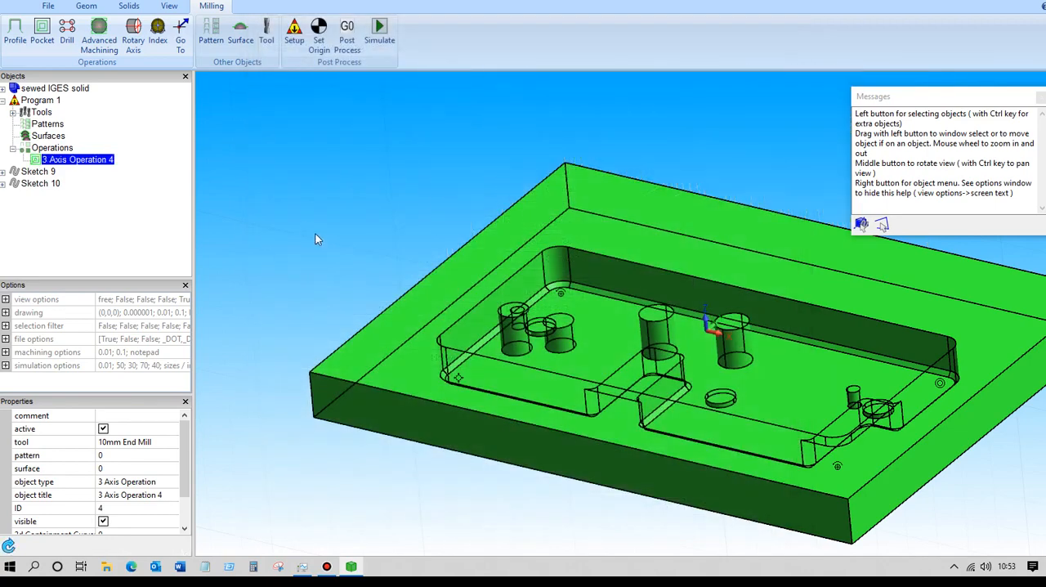
{"action": "left_click", "coordinate": [308, 224]}
{"action": "mouse_move", "coordinate": [323, 225]}
{"action": "middle_mouse_down"}
{"action": "mouse_move", "coordinate": [319, 210]}
{"action": "mouse_move", "coordinate": [306, 222]}
{"action": "mouse_move", "coordinate": [322, 222]}
{"action": "mouse_move", "coordinate": [321, 236]}
{"action": "middle_mouse_up"}
{"action": "scroll", "coordinate": [319, 229], "scroll_direction": "up", "scroll_amount": 2}
{"action": "scroll", "coordinate": [315, 226], "scroll_direction": "down", "scroll_amount": 1}
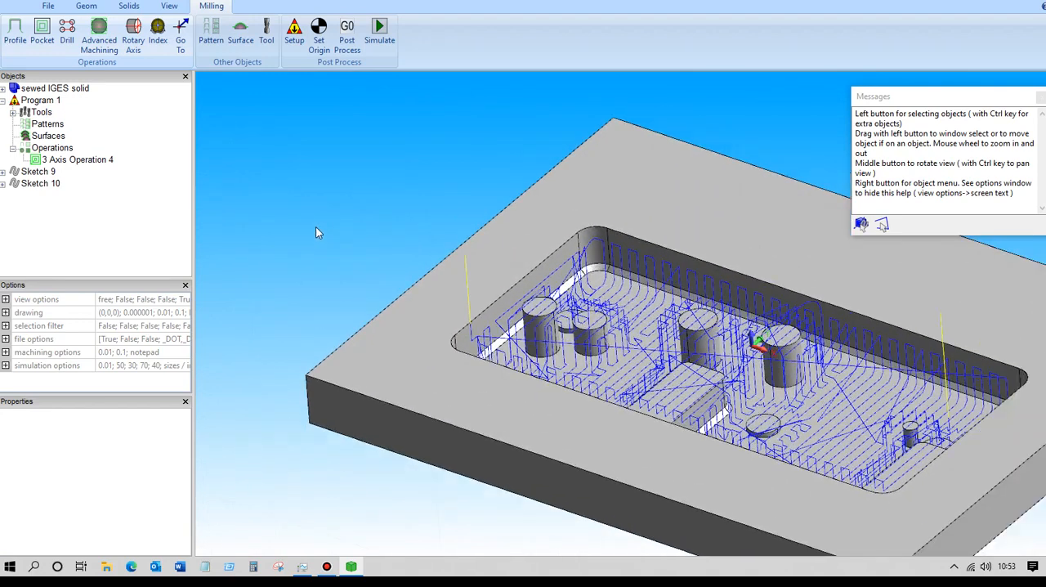
Reduce the 3-axis operation's maximum stepover to 1 and recalculate the toolpath.
{"action": "left_click", "coordinate": [81, 160]}
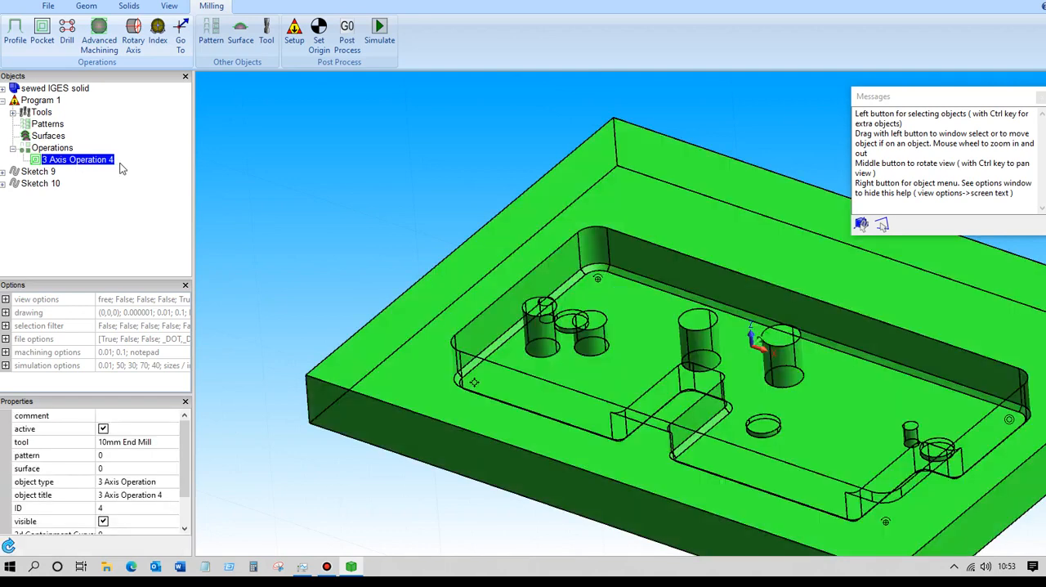
{"action": "double_click", "coordinate": [121, 167]}
{"action": "left_click_drag", "start_coordinate": [713, 382], "coordinate": [669, 381]}
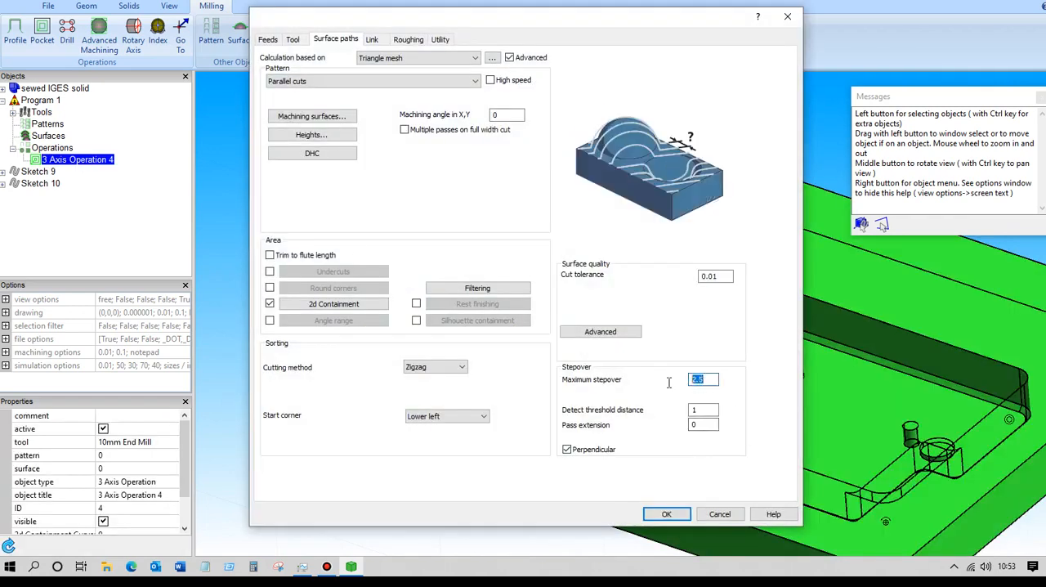
{"action": "type", "text": "1"}
{"action": "left_click", "coordinate": [667, 514]}
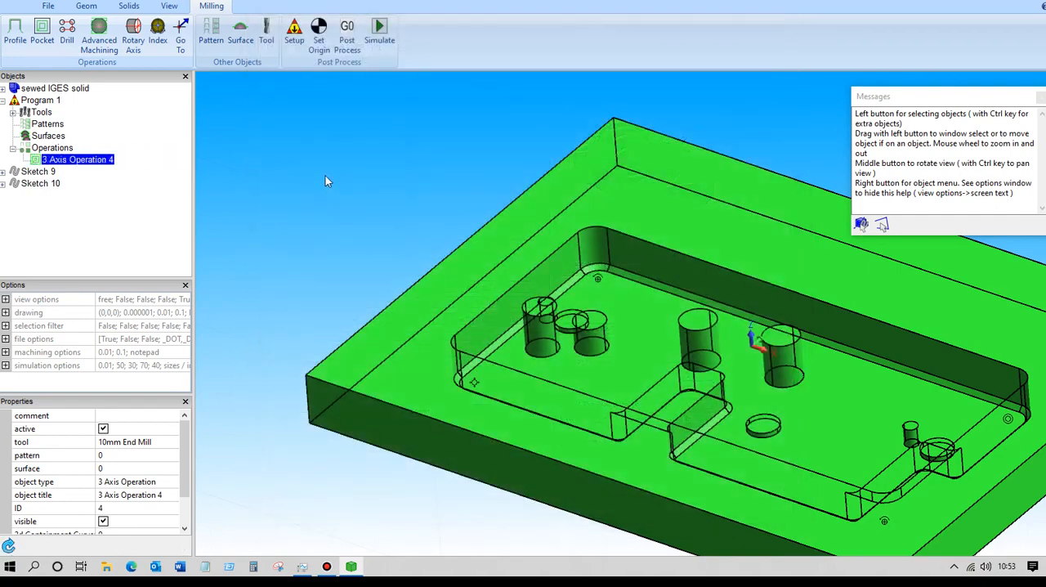
{"action": "left_click", "coordinate": [325, 176]}
{"action": "mouse_move", "coordinate": [349, 175]}
{"action": "middle_mouse_down"}
{"action": "mouse_move", "coordinate": [322, 159]}
{"action": "mouse_move", "coordinate": [354, 169]}
{"action": "mouse_move", "coordinate": [356, 181]}
{"action": "mouse_move", "coordinate": [333, 177]}
{"action": "mouse_move", "coordinate": [365, 183]}
{"action": "middle_mouse_up"}
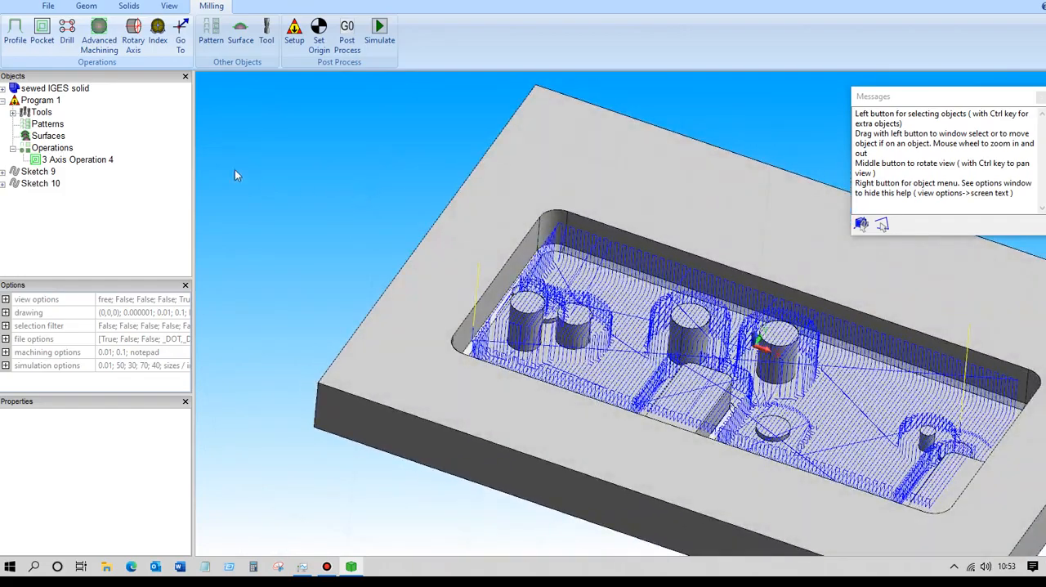
Open the existing 3-axis operation for further editing.
{"action": "left_click", "coordinate": [80, 160]}
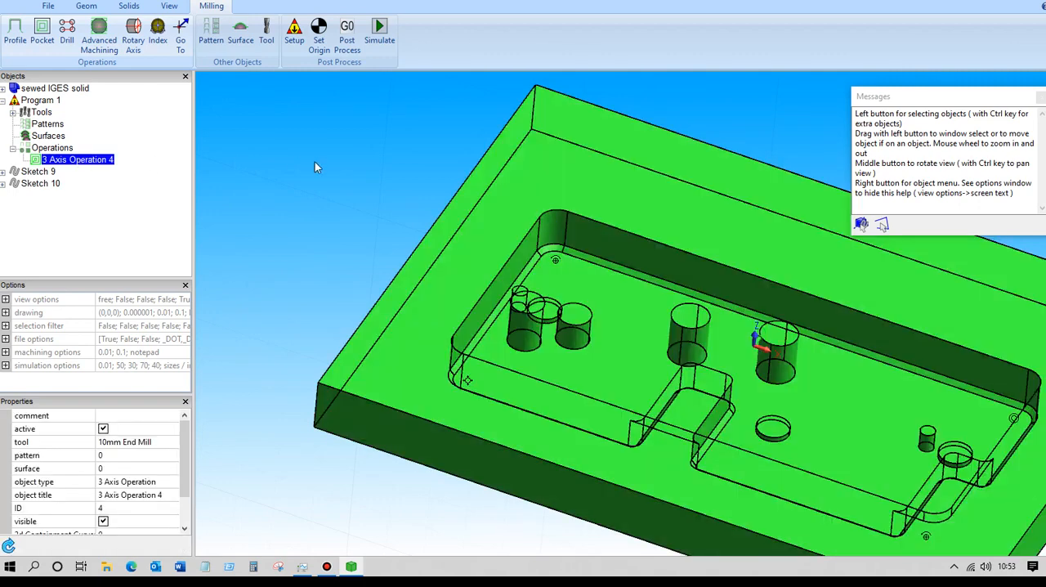